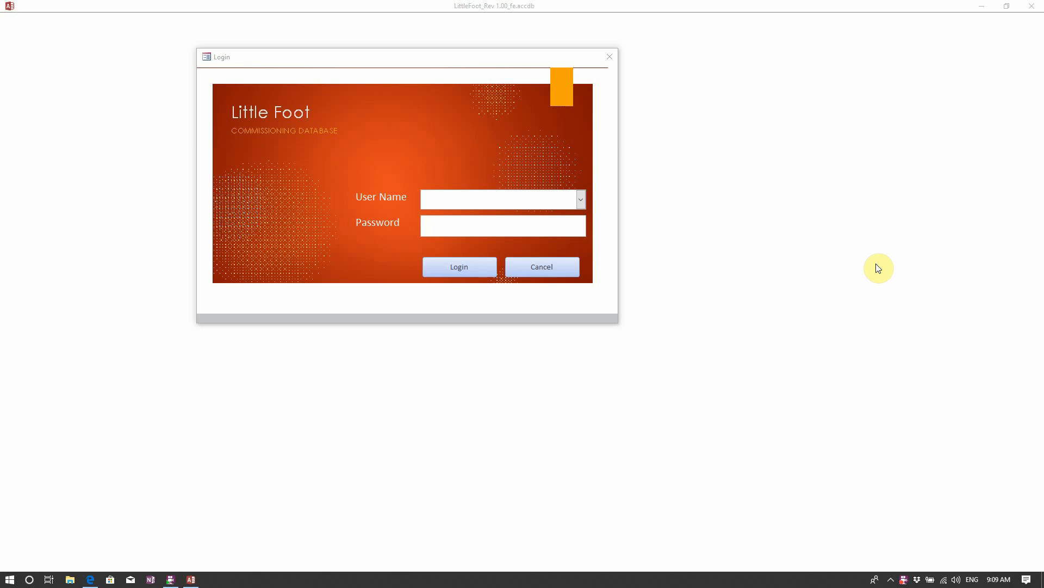
Log in with the suggested user name and the account password to load the Devices form.
left_click(523, 197)
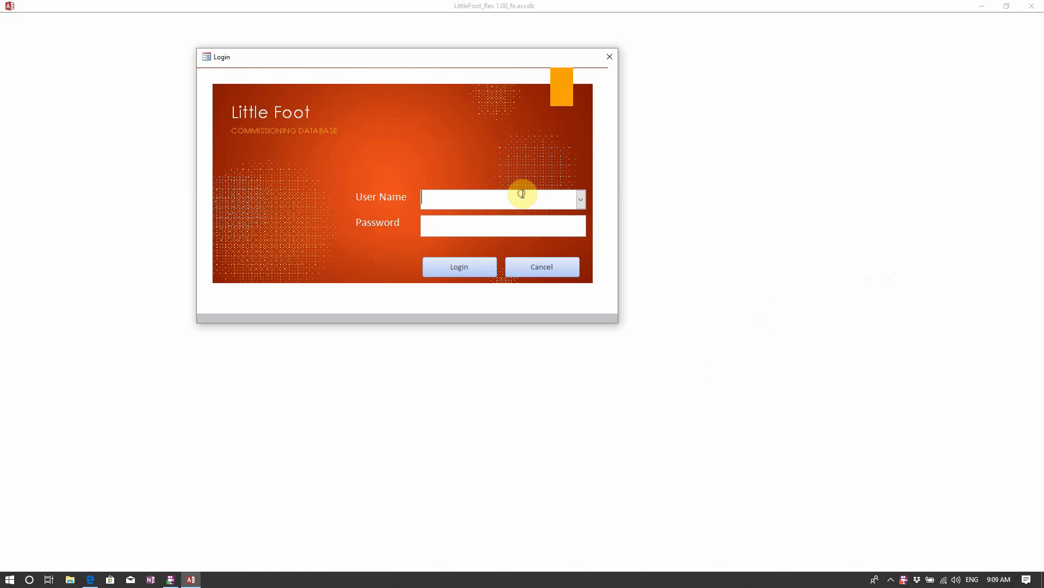
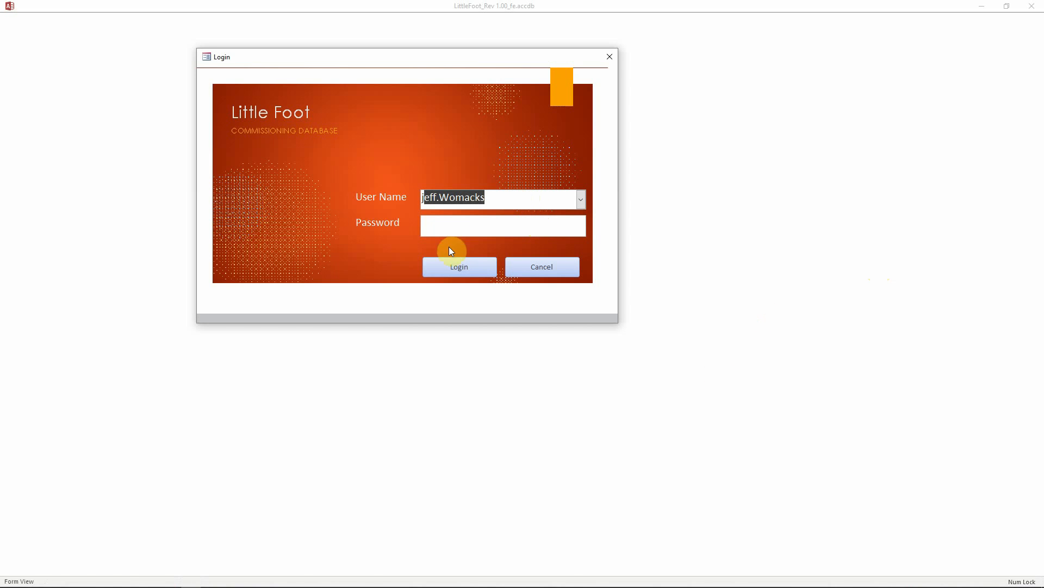
left_click(465, 226)
type("*")
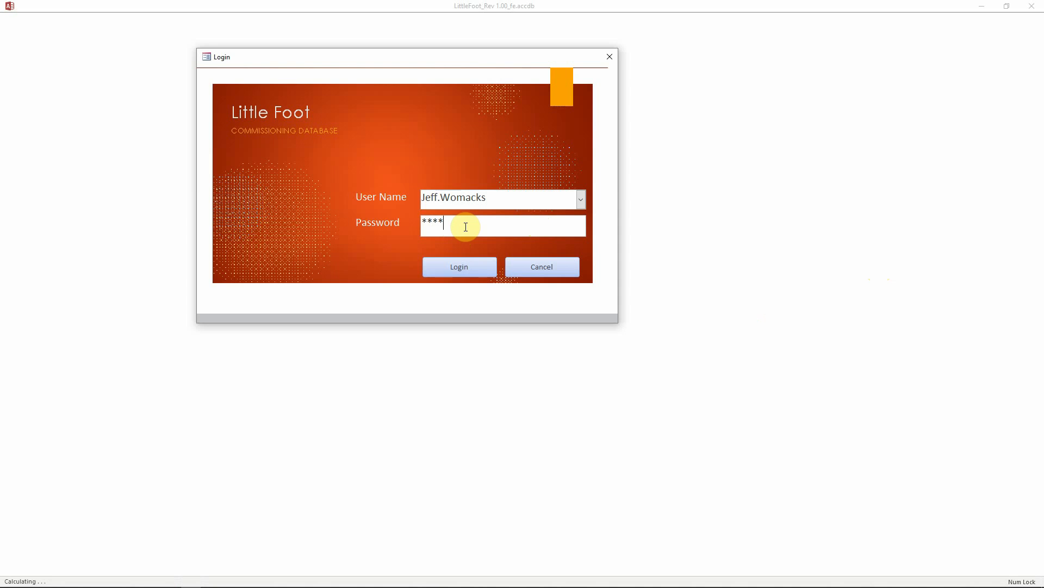
type("****")
key("Return")
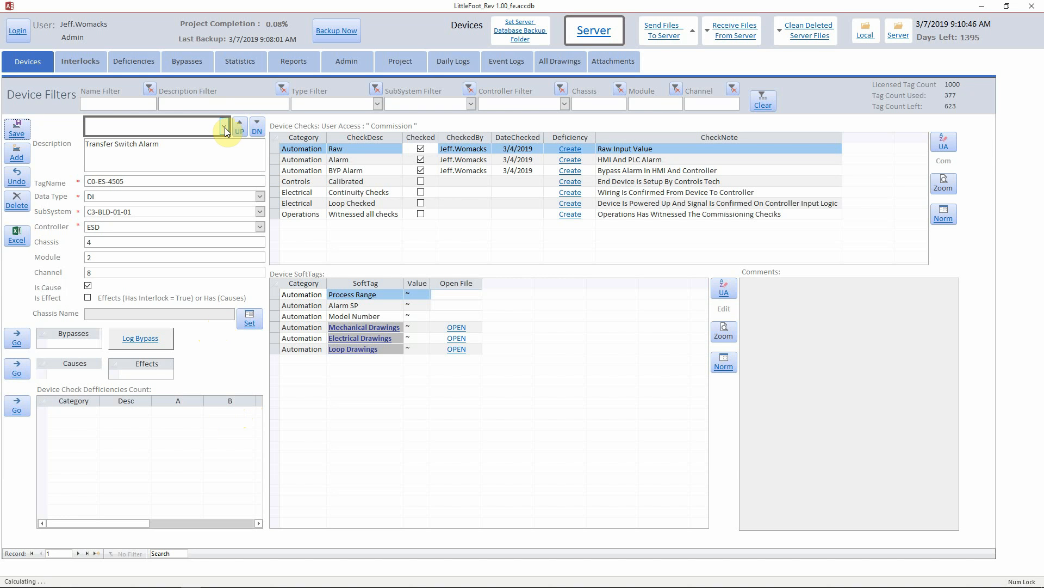
Load device C0-JT-4580 and create a deficiency for its Eng Upper Range check.
left_click(125, 61)
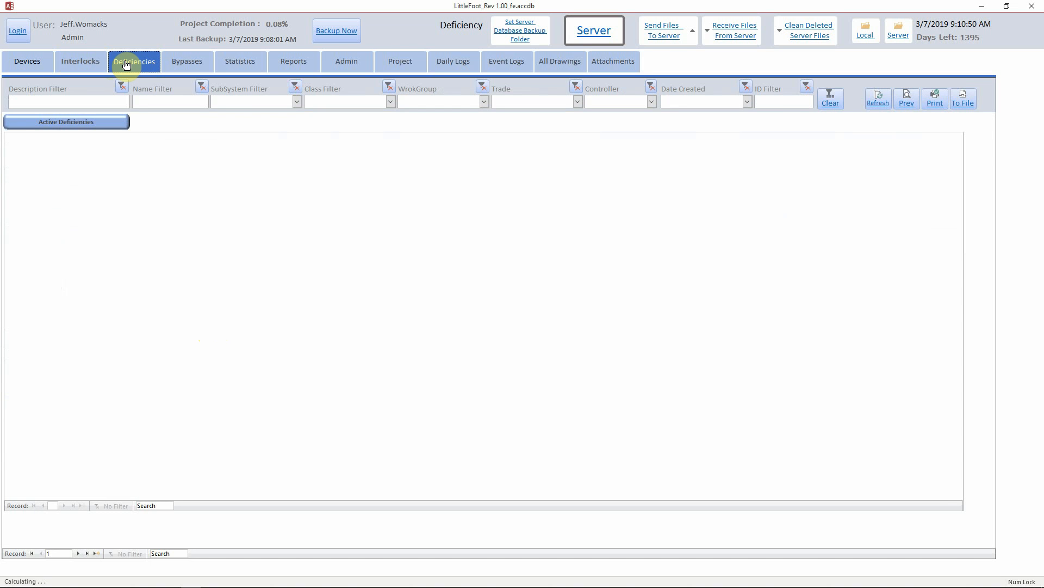
left_click(24, 63)
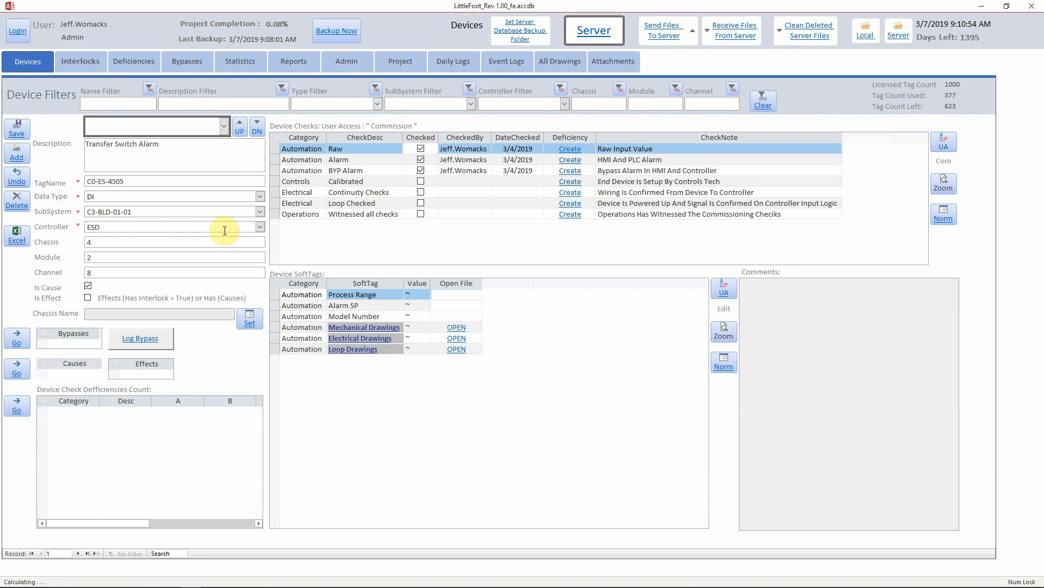
left_click(225, 130)
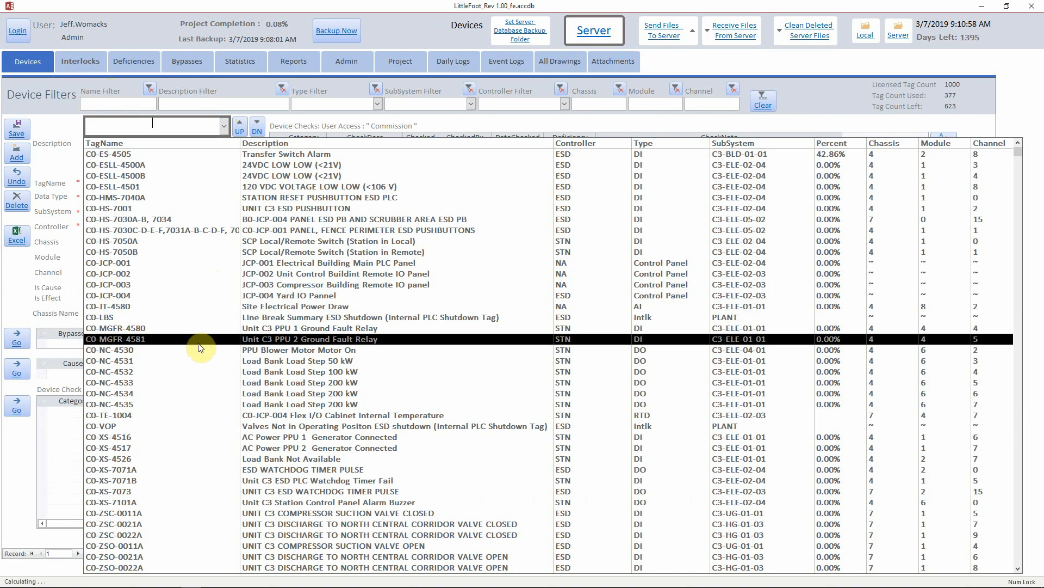
left_click(292, 307)
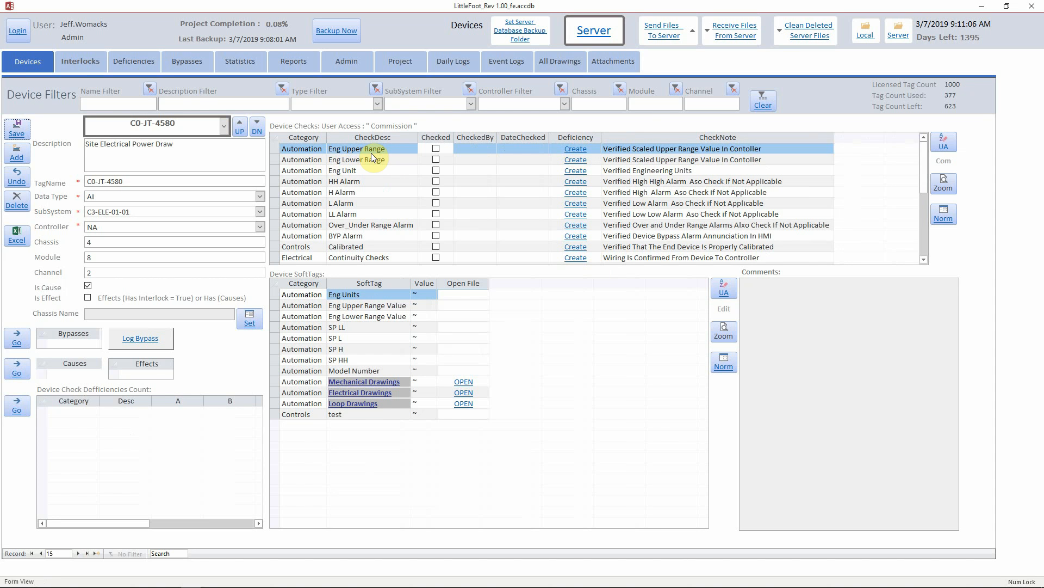
left_click(574, 150)
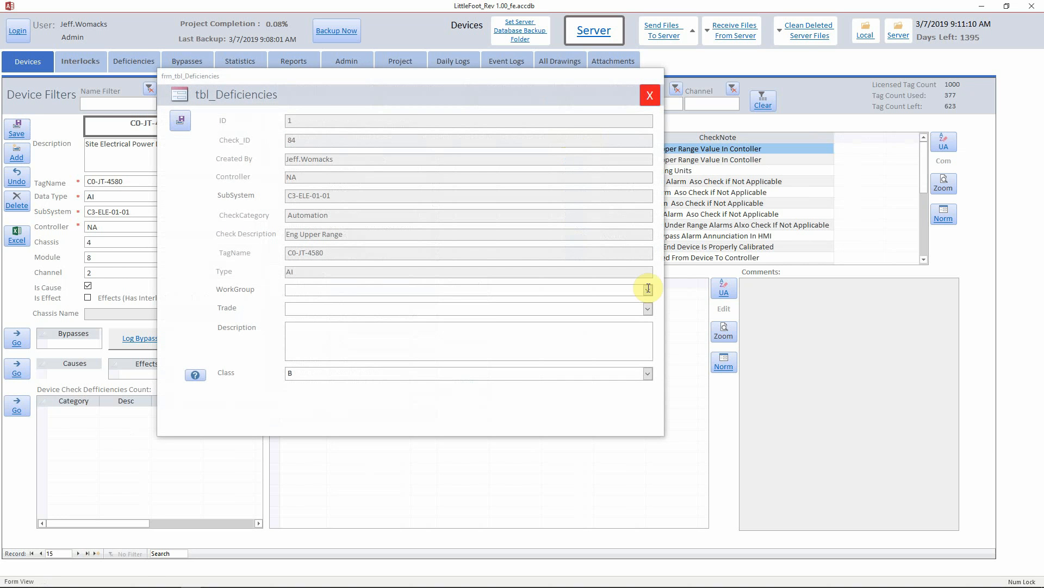
Check the WorkGroup choices, which list only CAI and CSU.
left_click(648, 289)
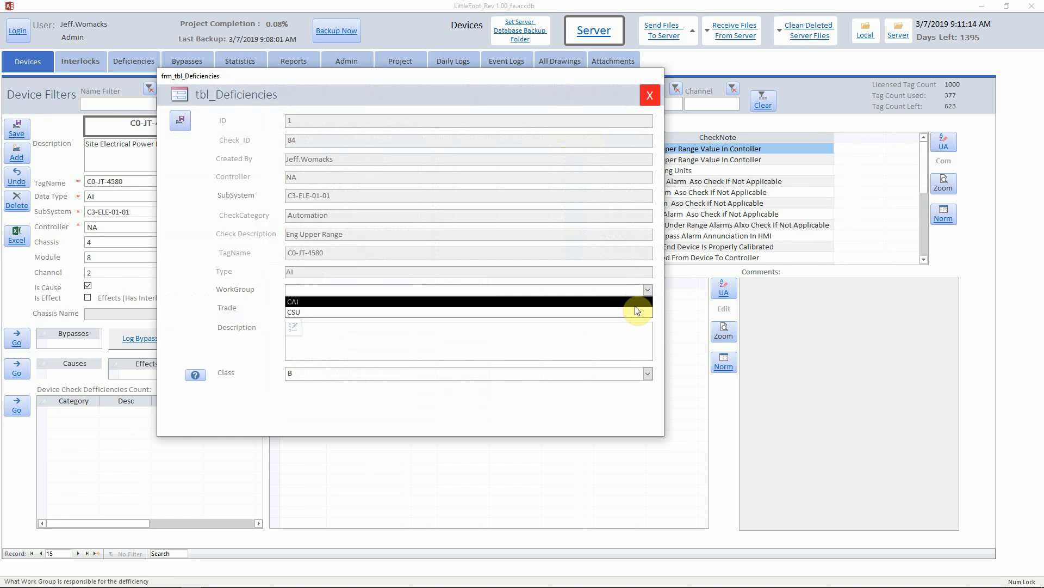
Add a correctly spelled 'New Work Group' record to Norm_WorkGroup, save it, and close the editor.
left_click(292, 324)
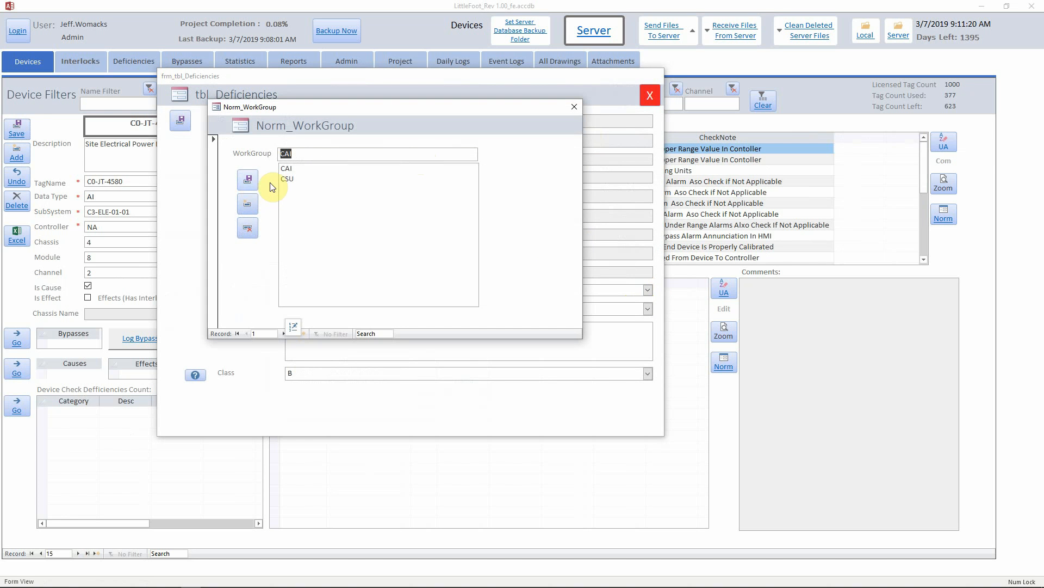
left_click(248, 203)
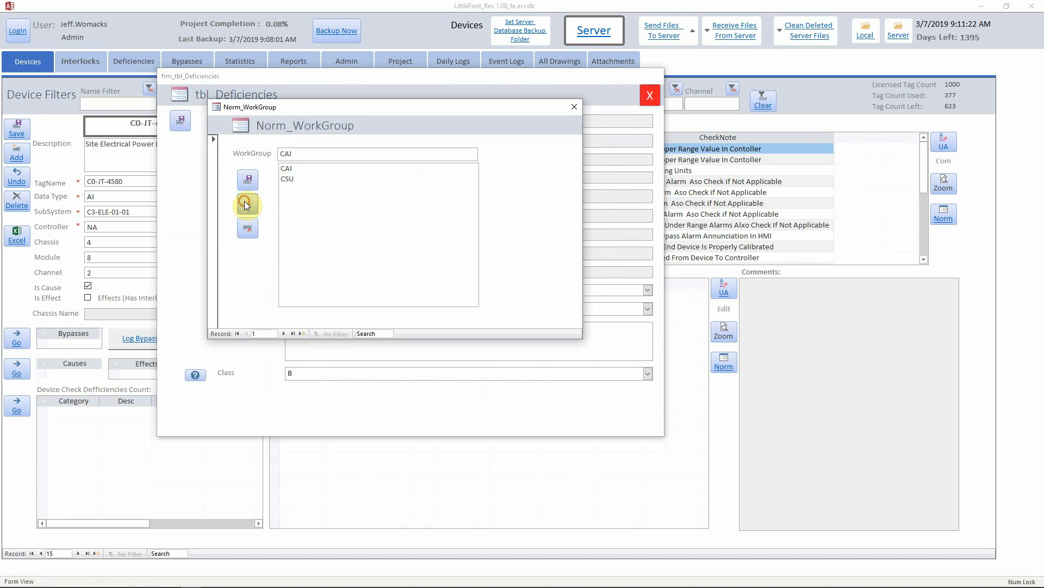
left_click(286, 190)
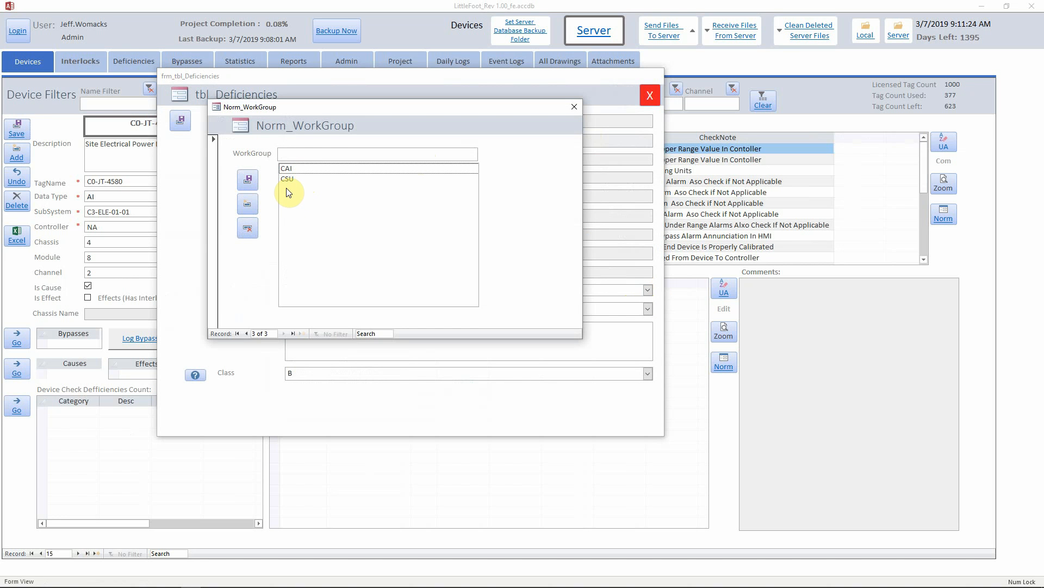
left_click(305, 157)
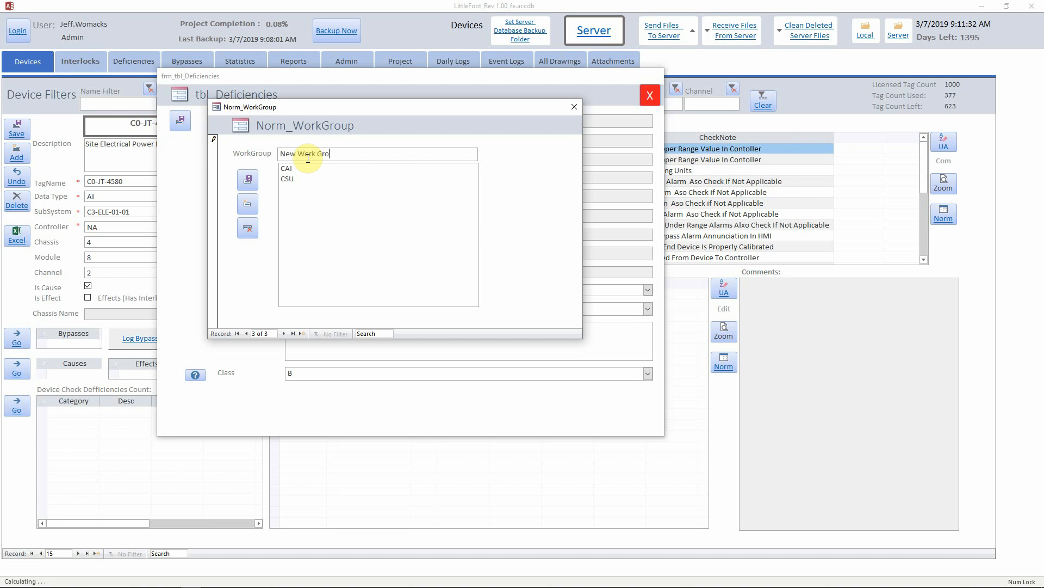
left_click(248, 179)
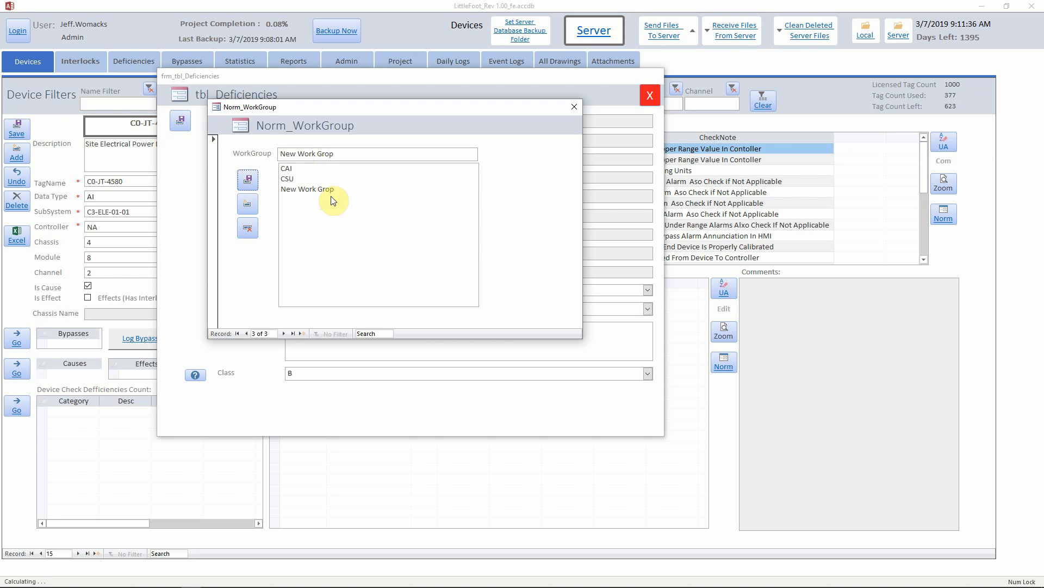
left_click(332, 155)
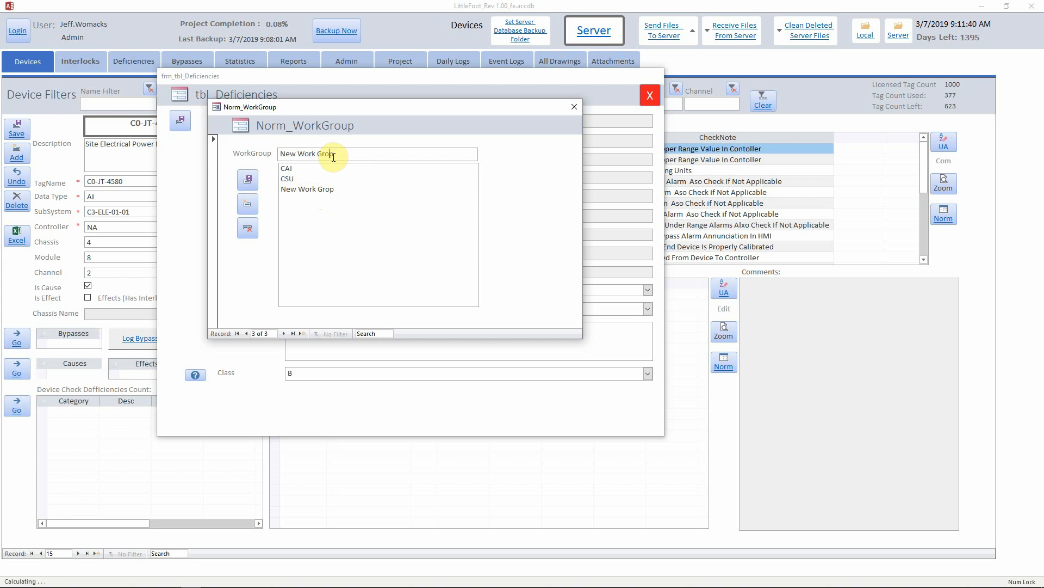
type("u")
left_click(246, 180)
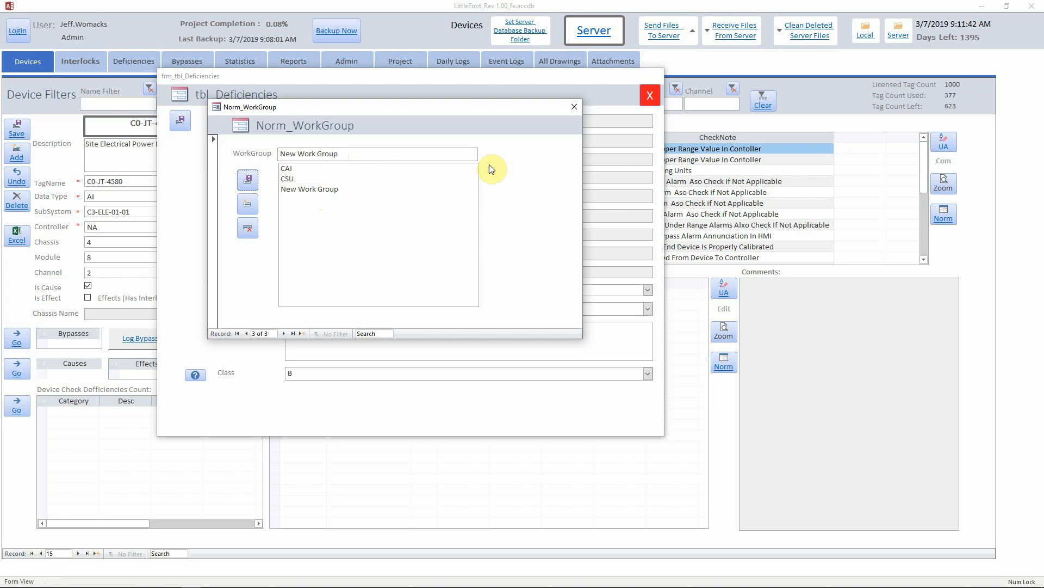
left_click(574, 108)
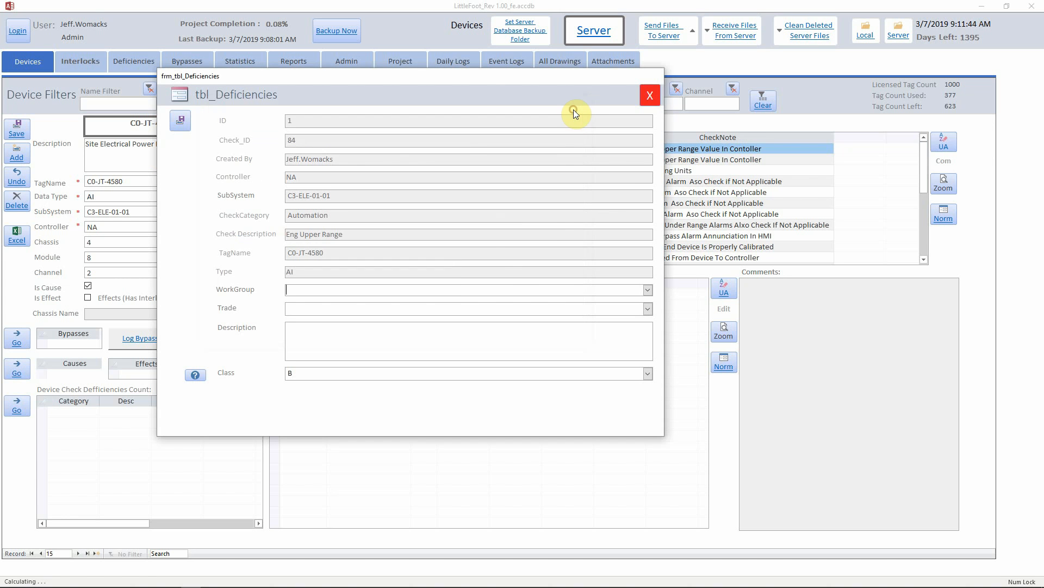
Assign the deficiency to New Work Group and set its trade to Engineering.
left_click(647, 289)
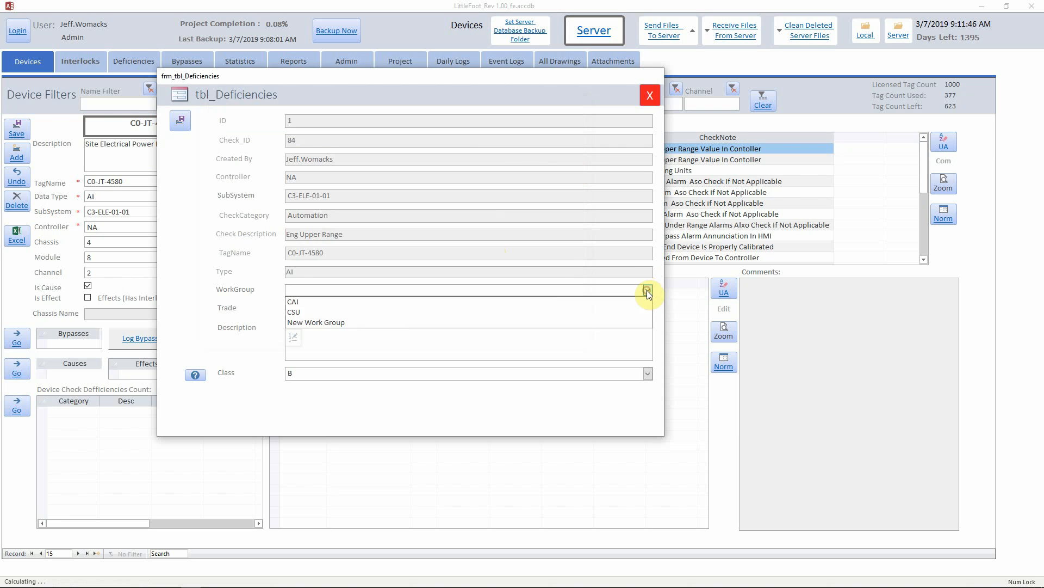
left_click(345, 322)
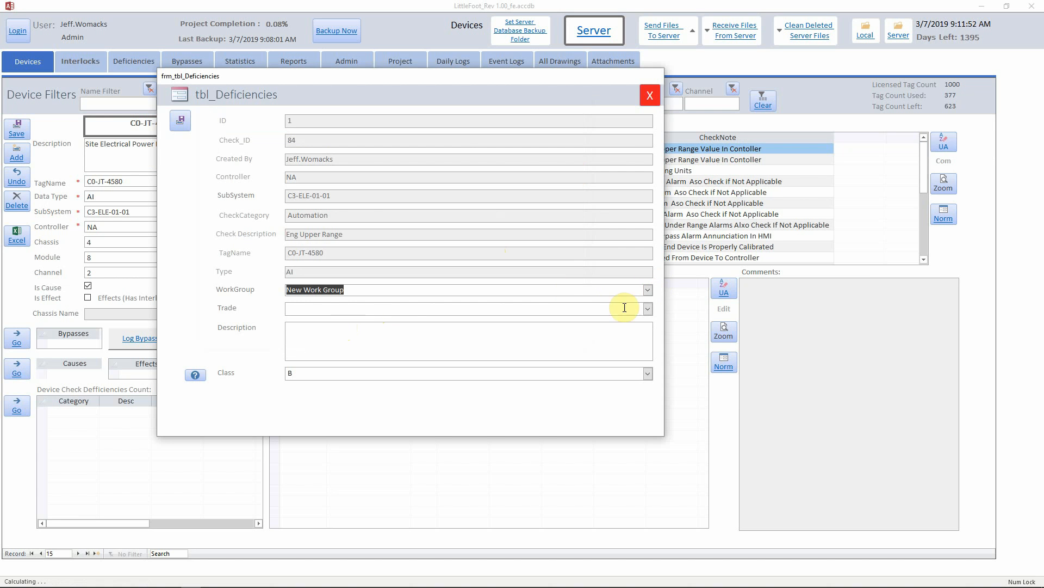
left_click(647, 309)
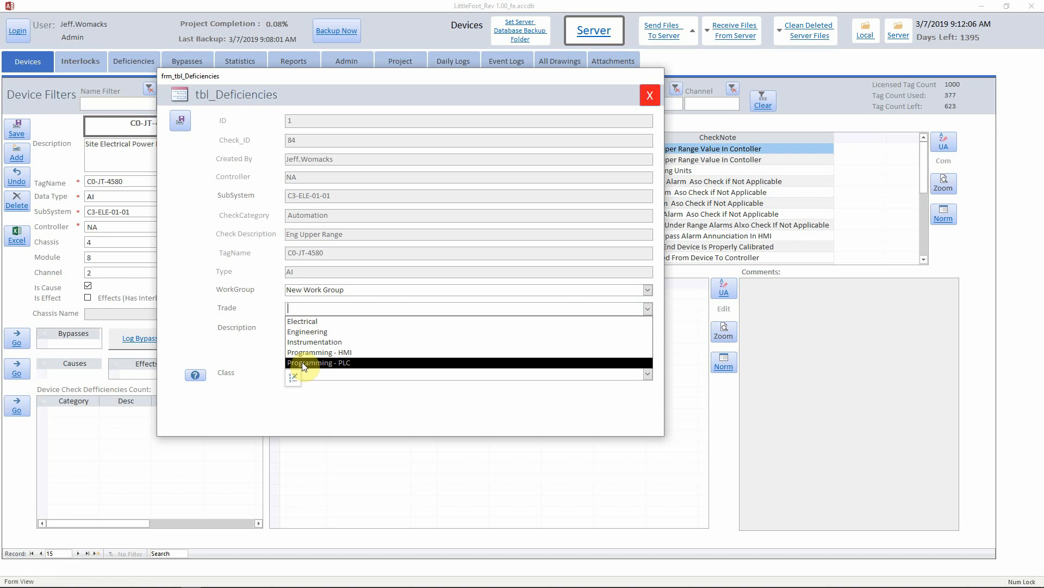
left_click(308, 334)
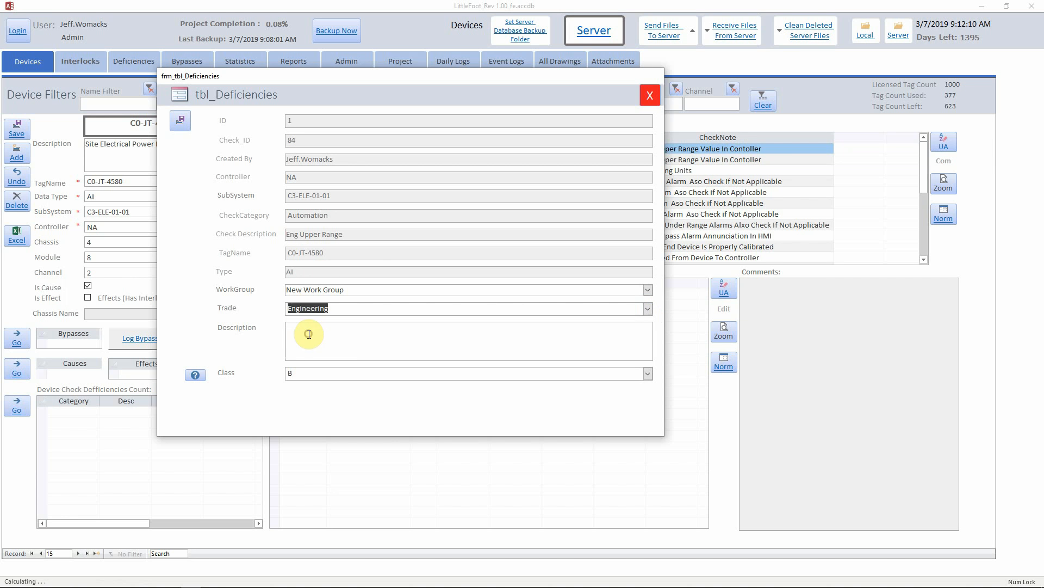
Enter description 'Instrument is Ranged Wrong', change trade to Instrumentation, and show class definitions.
left_click(324, 334)
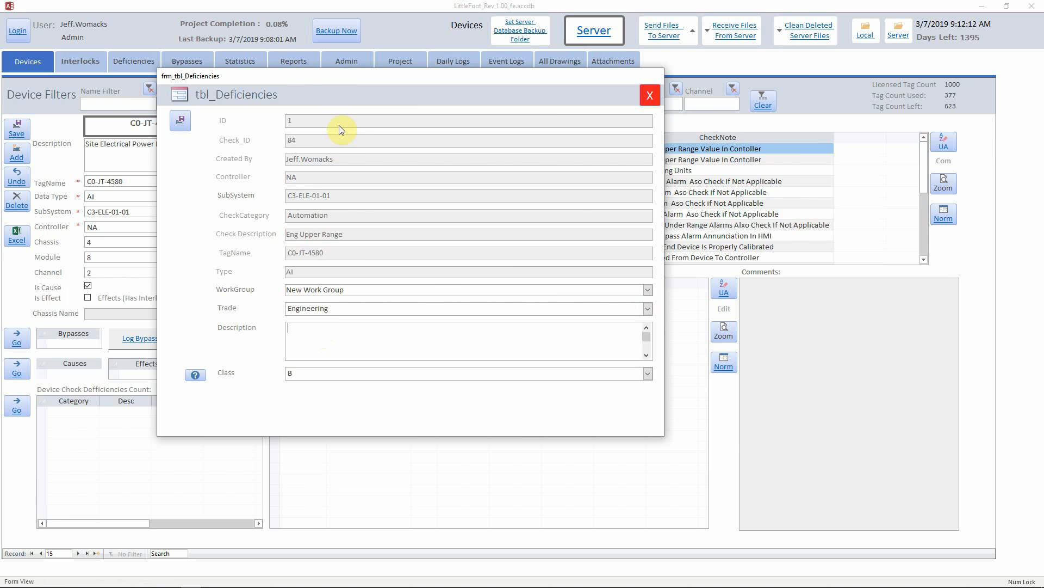
left_click_drag(331, 79, 488, 69)
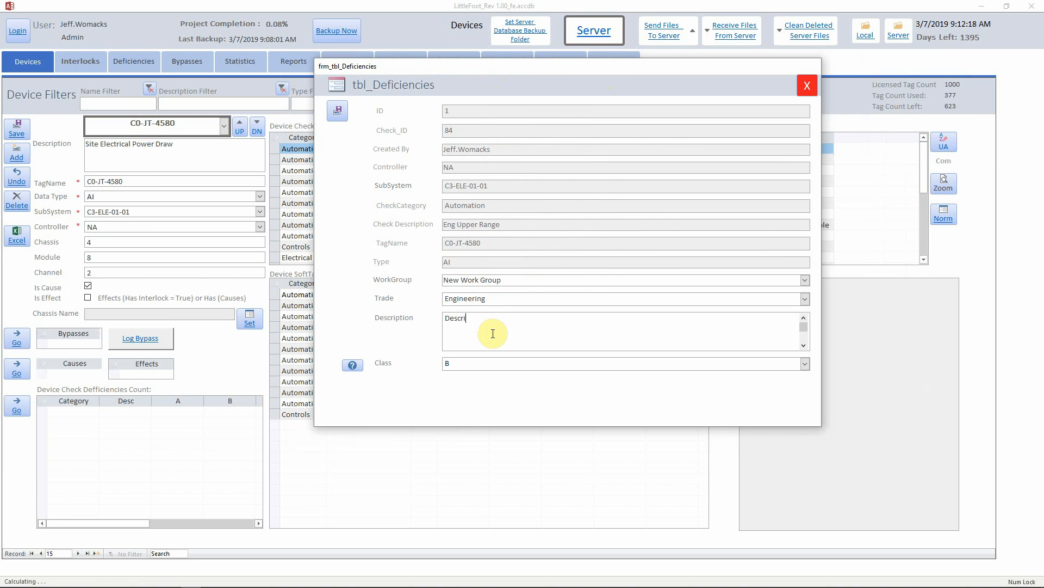
key("BackSpace")
key("BackSpace")
key("BackSpace")
key("BackSpace")
key("BackSpace")
type("In")
type("t")
left_click(537, 300)
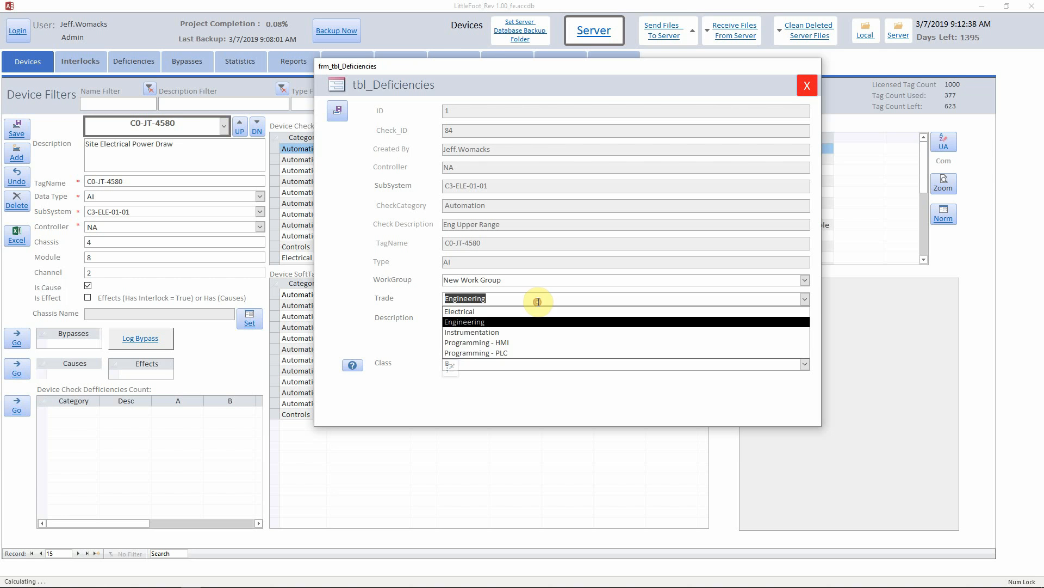
left_click(475, 334)
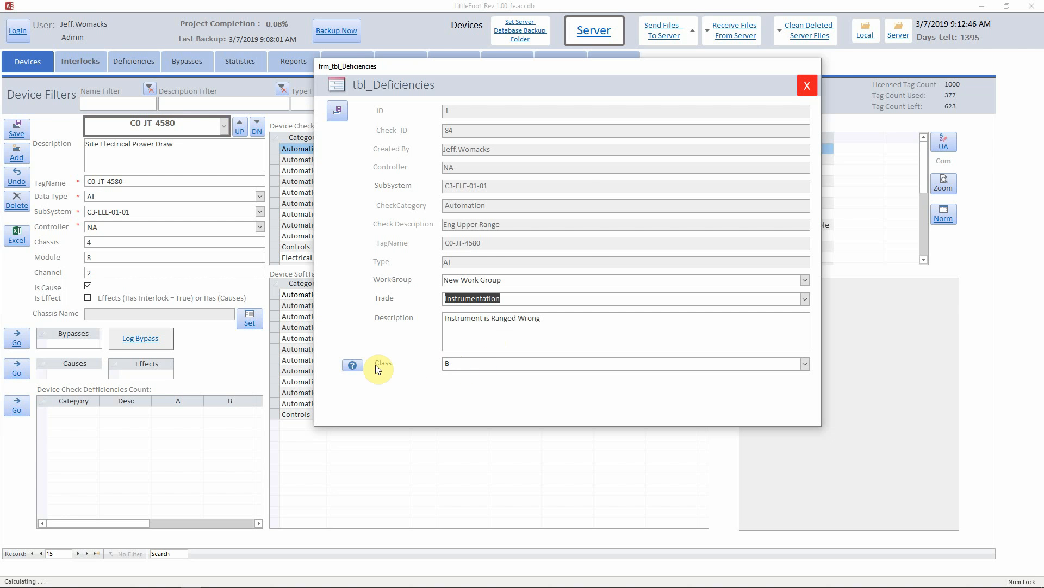
left_click(352, 366)
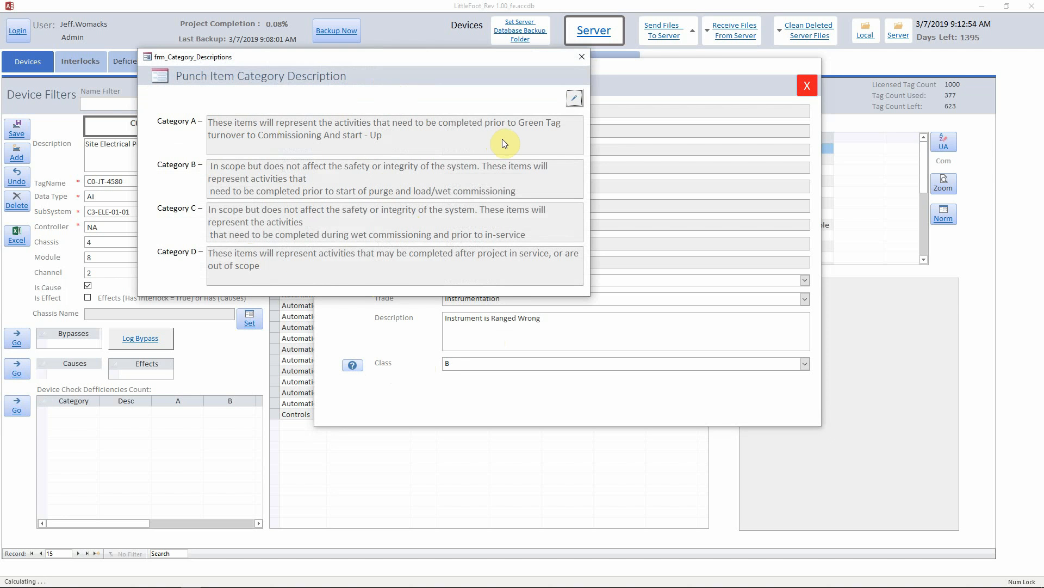
Unlock and read the Category A–D descriptions, then close the window.
left_click(575, 98)
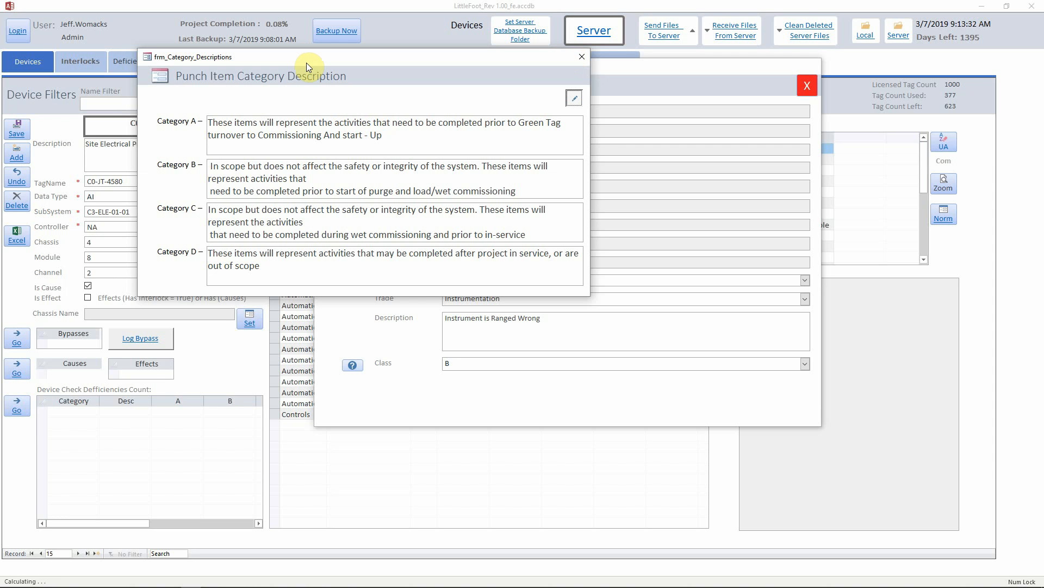
left_click(584, 61)
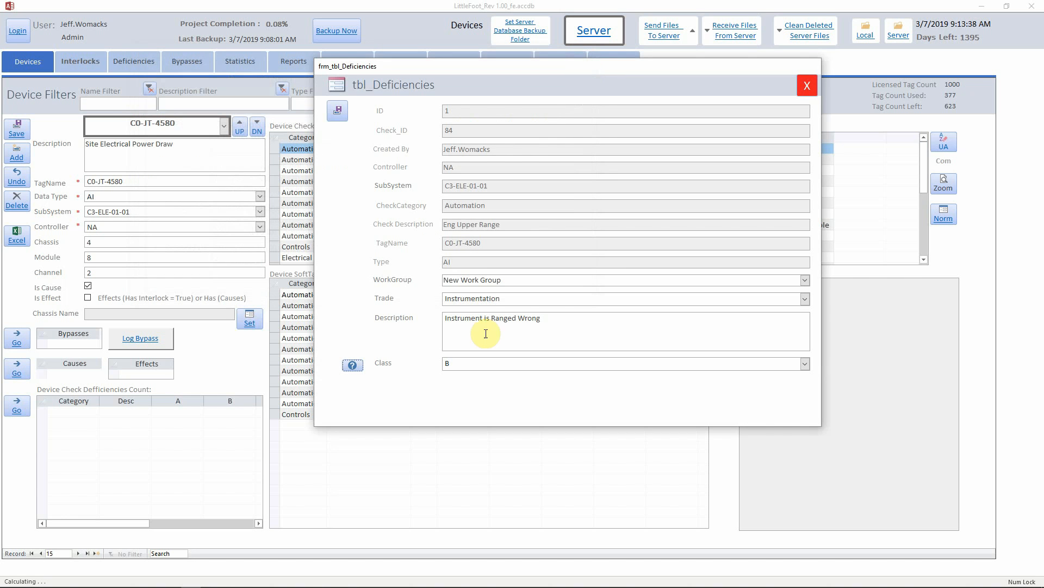
Set the deficiency class to A, then save and close the deficiency.
left_click(651, 363)
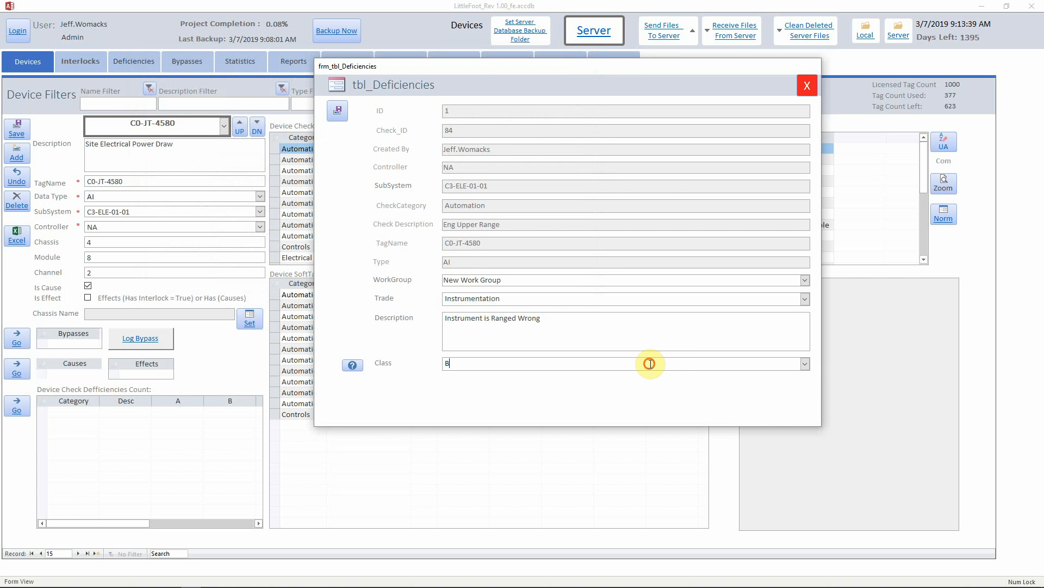
left_click(805, 363)
left_click(804, 377)
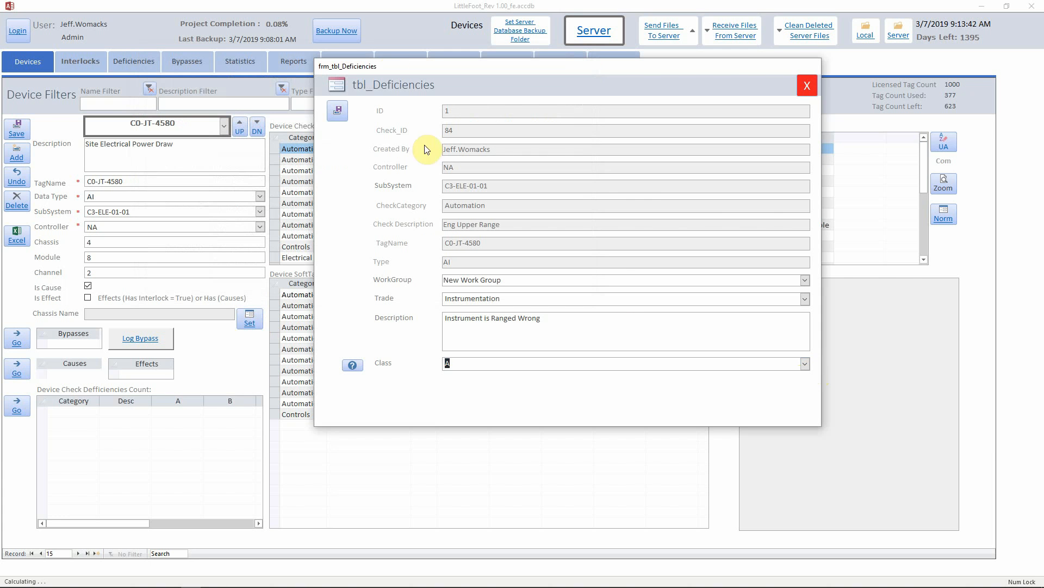
left_click(338, 109)
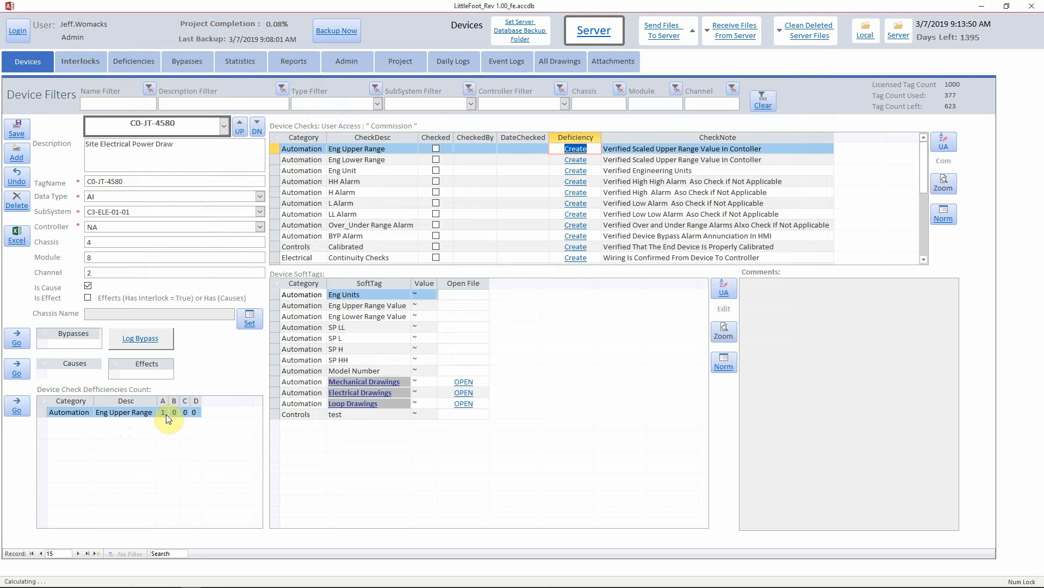
Try ticking Eng Upper Range, dismiss the cannot-complete warning, and open the blocking deficiency.
left_click(436, 149)
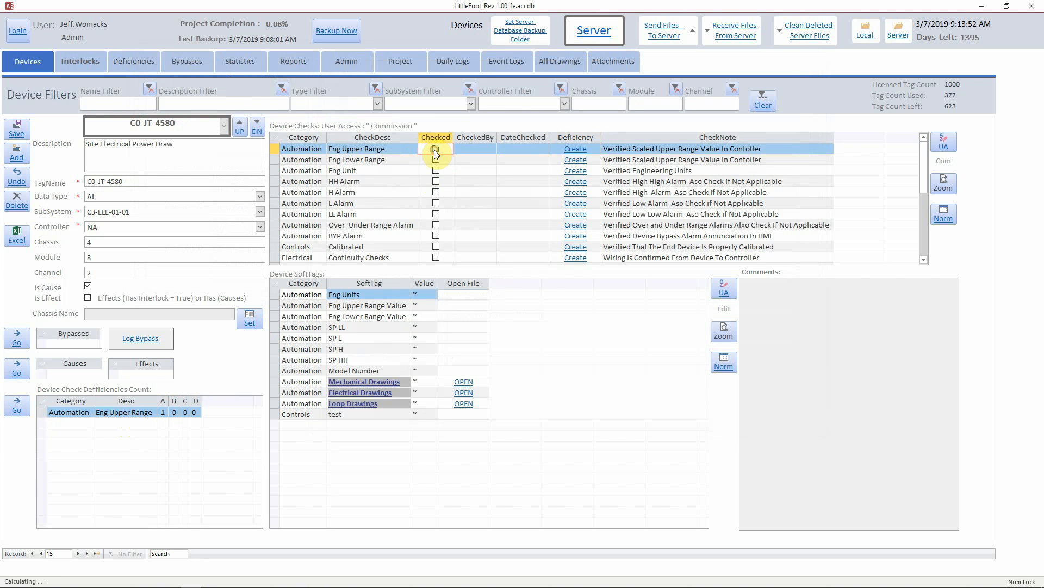
left_click(944, 143)
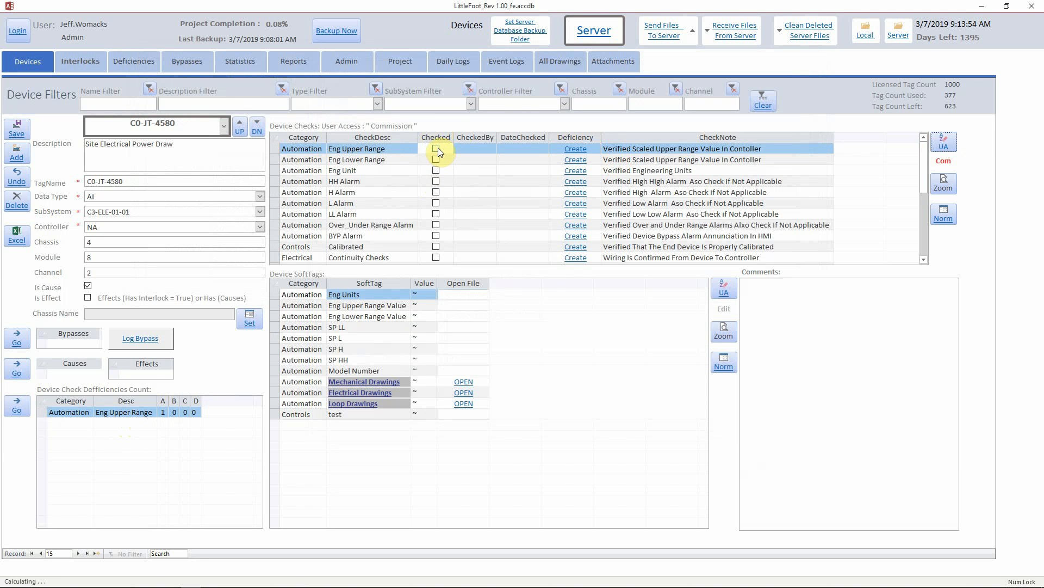
left_click(437, 148)
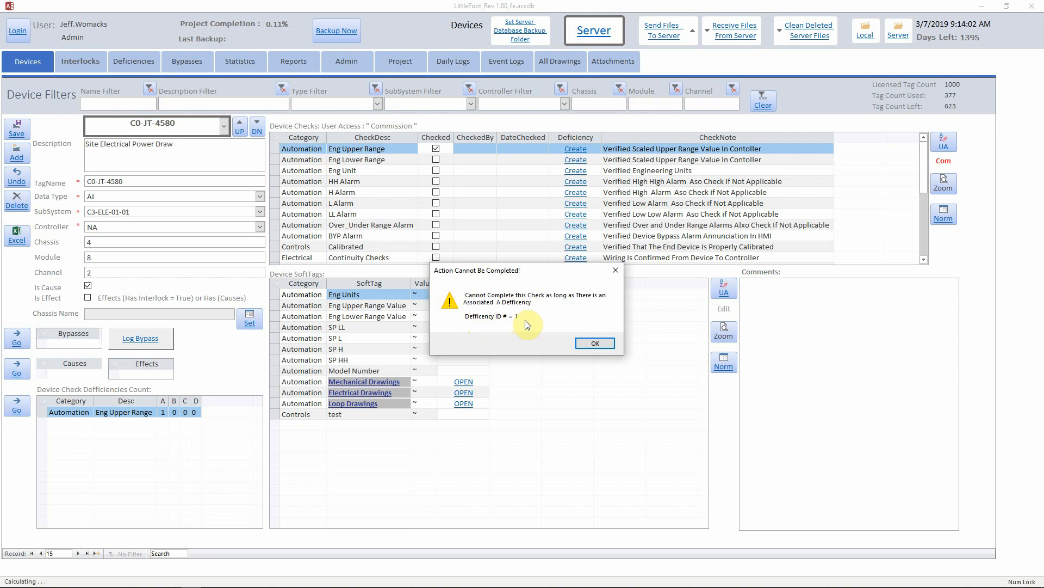
left_click(587, 344)
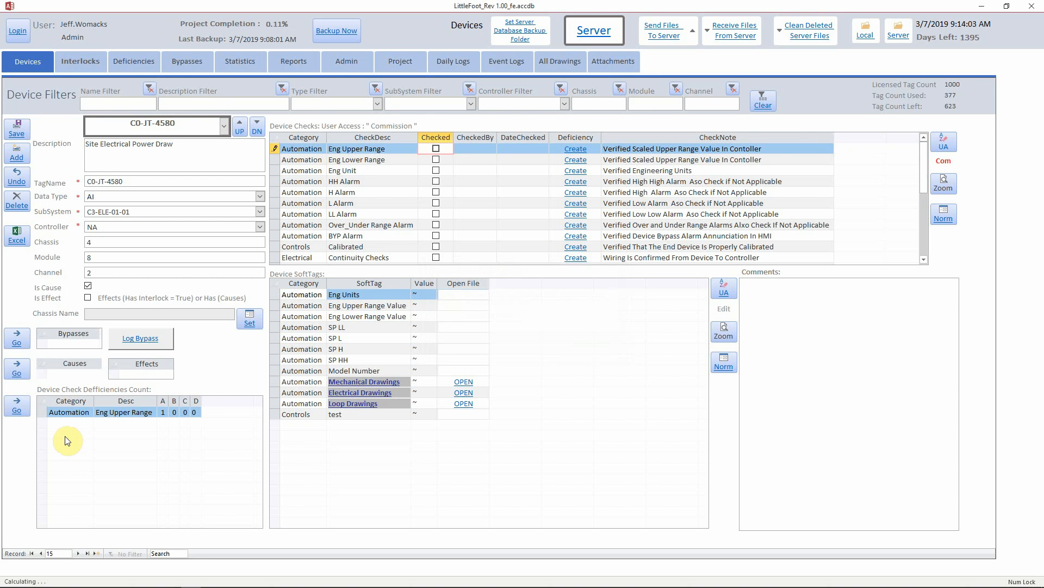
left_click(16, 408)
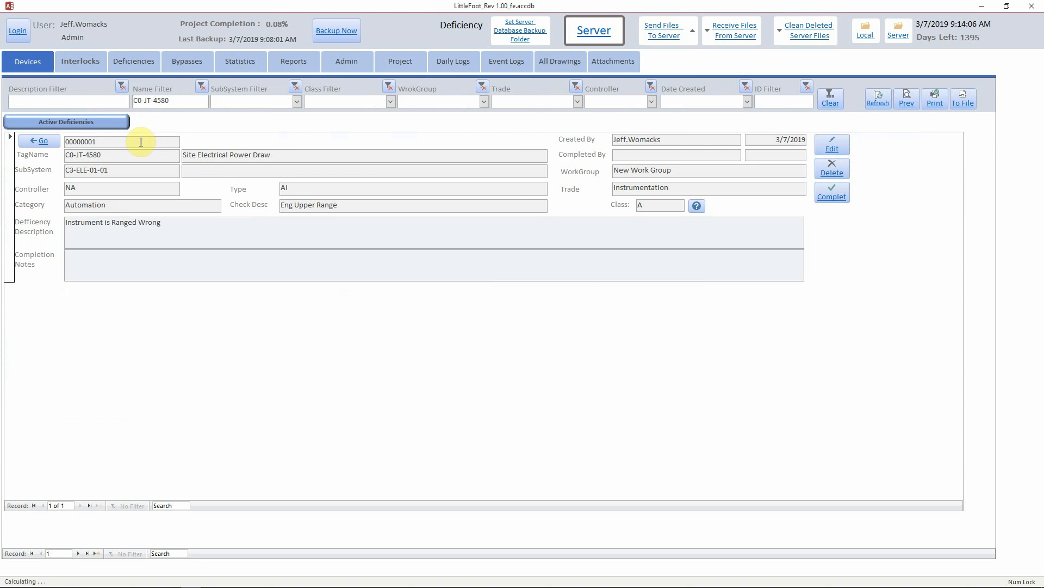
Change deficiency 00000001 from class A to B, save it, and return to the device checks.
left_click_drag(106, 143, 60, 140)
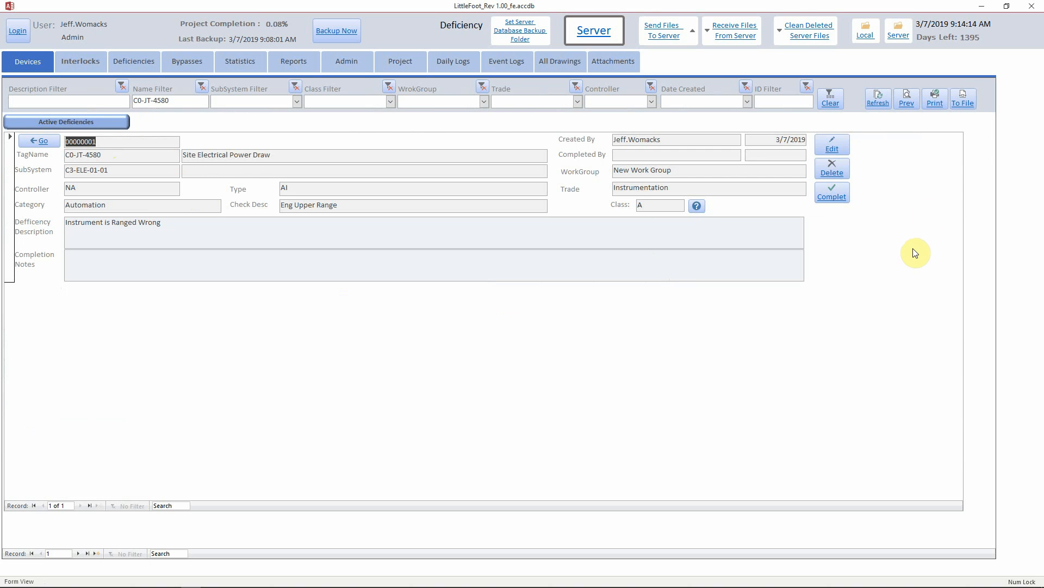
left_click(838, 148)
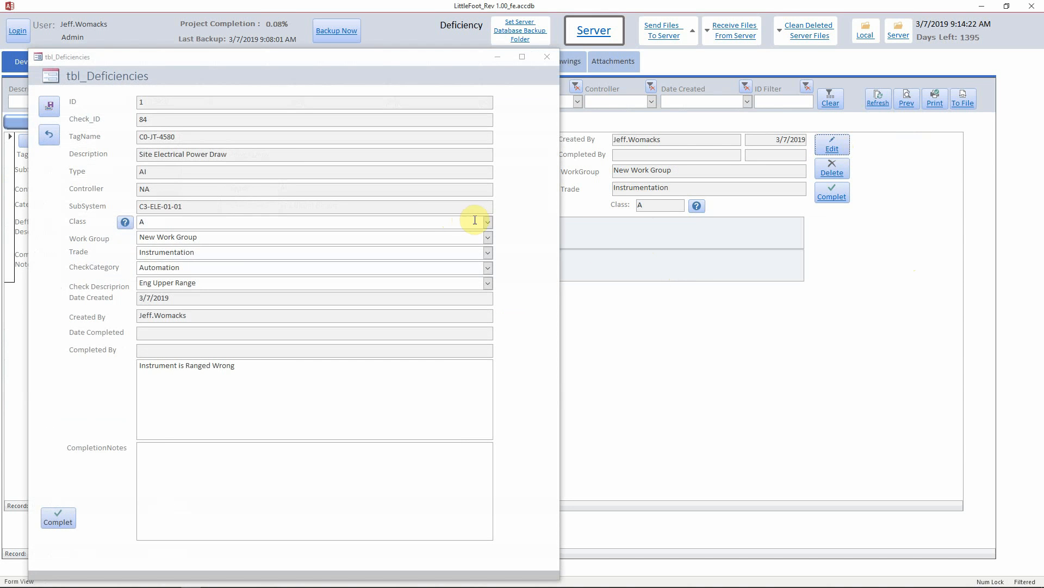
left_click(487, 222)
left_click(473, 247)
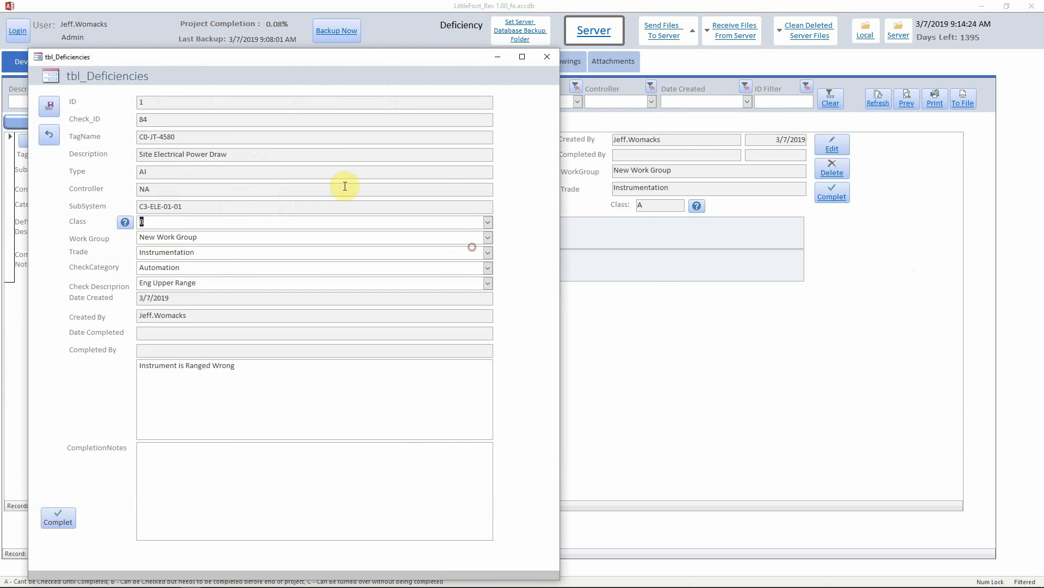
left_click(48, 108)
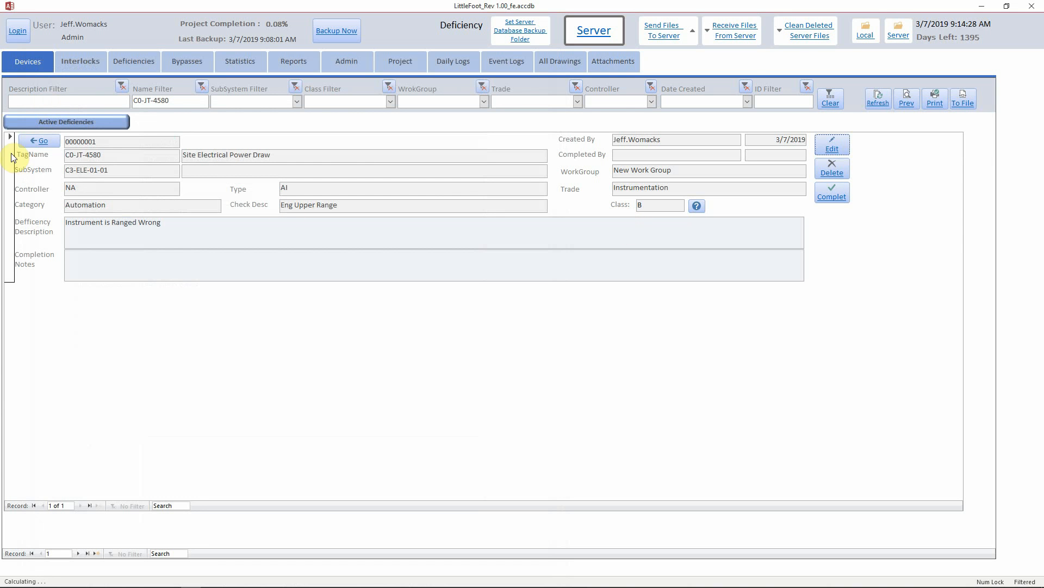
left_click(51, 142)
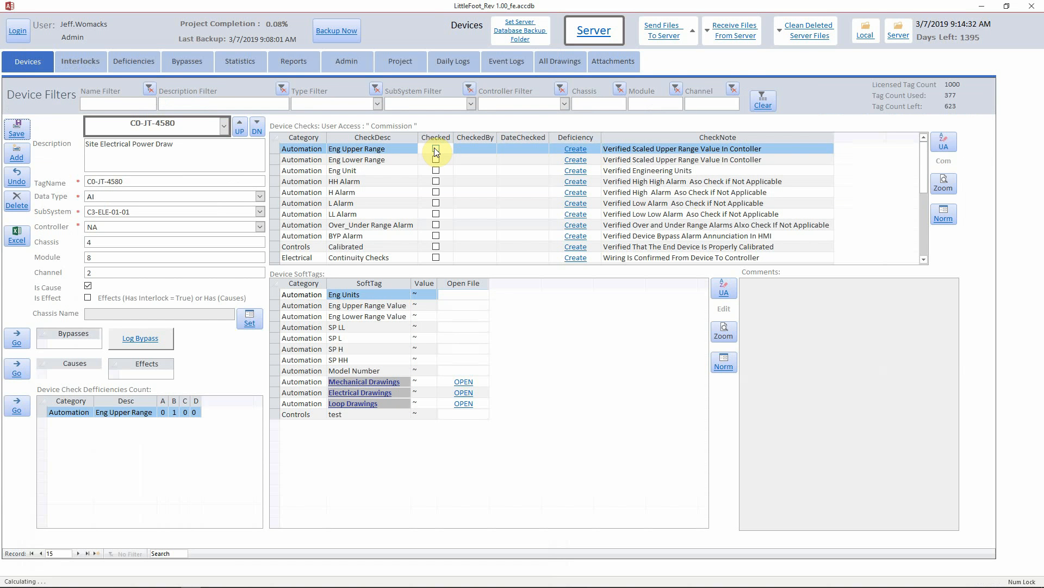
Tick then untick Eng Upper Range, confirming with Yes, and open the class B deficiency.
left_click(944, 141)
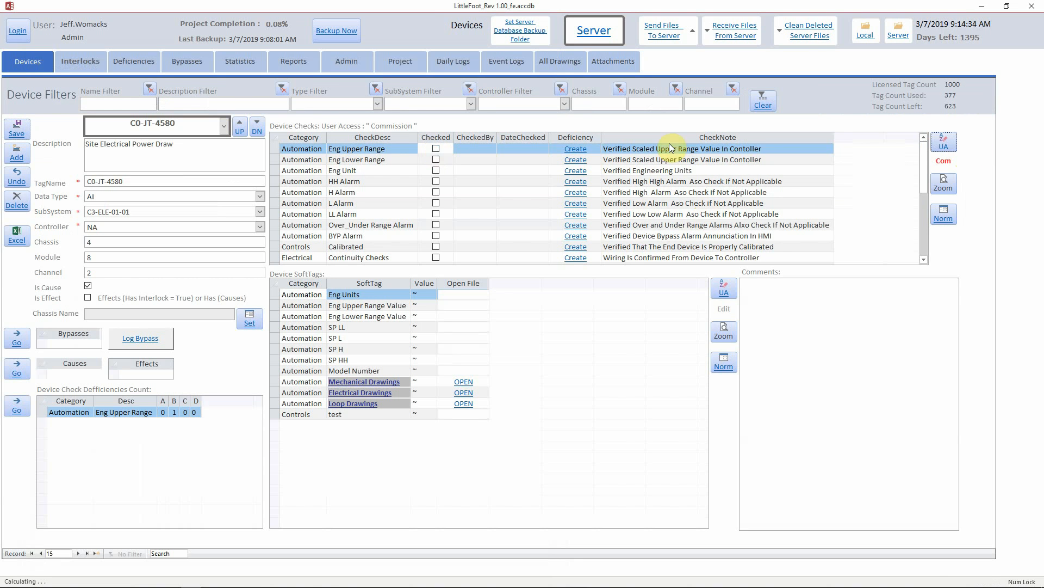
left_click(440, 149)
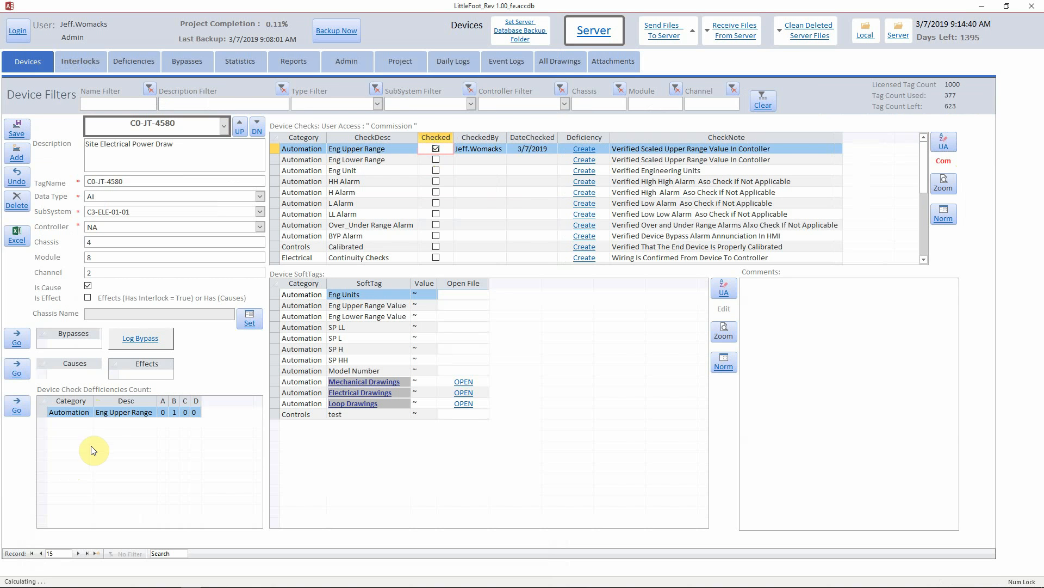
left_click(436, 149)
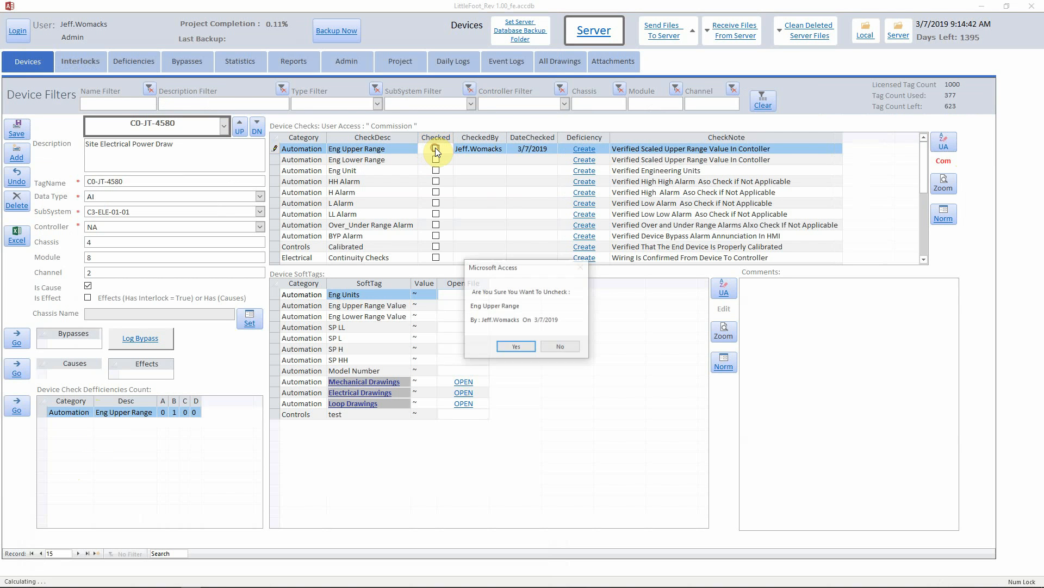
left_click(514, 347)
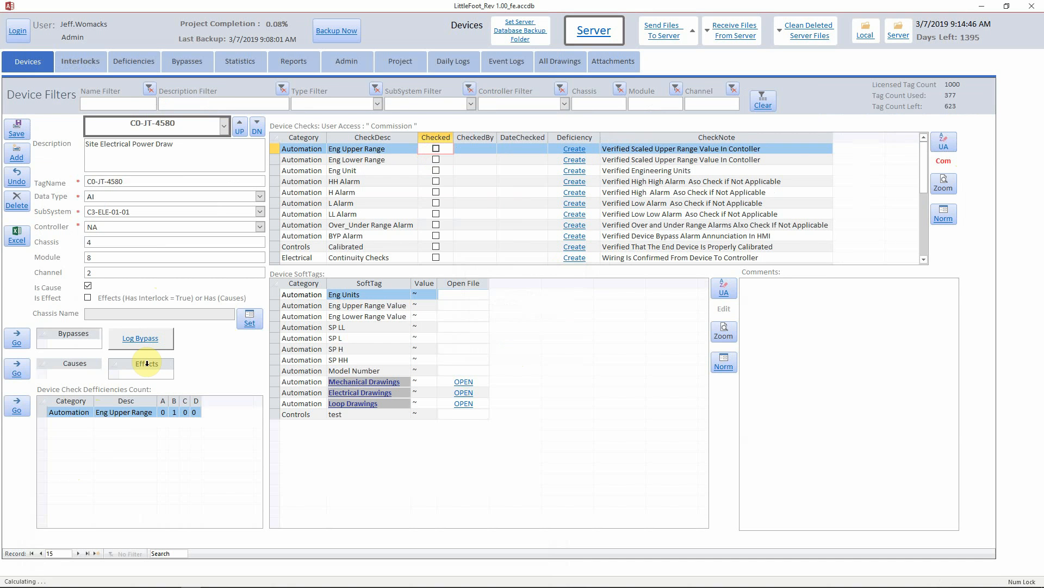
left_click(17, 406)
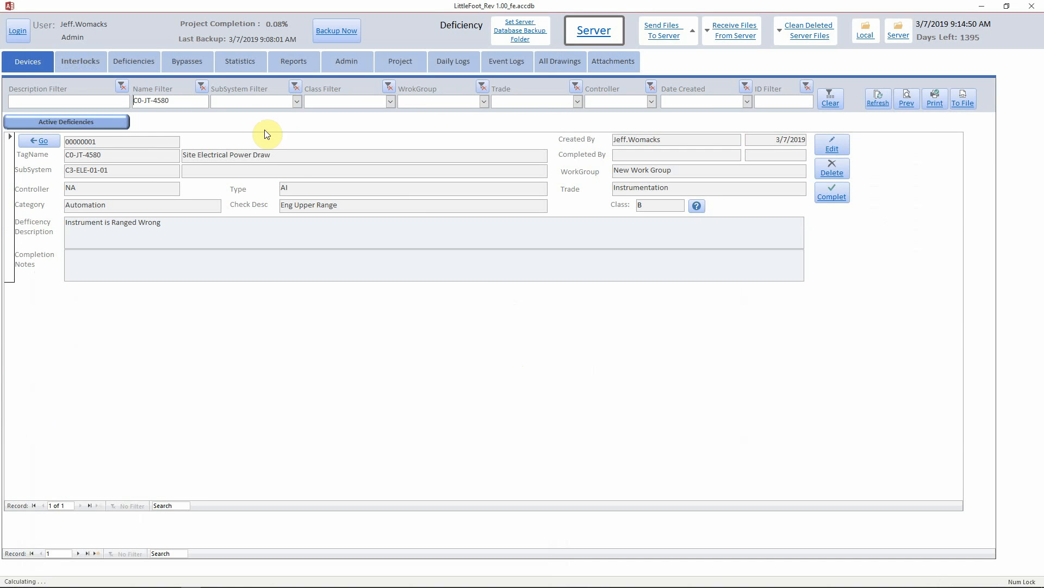
Clear the C0-JT-4580 name filter and go back to the Devices form.
left_click(203, 88)
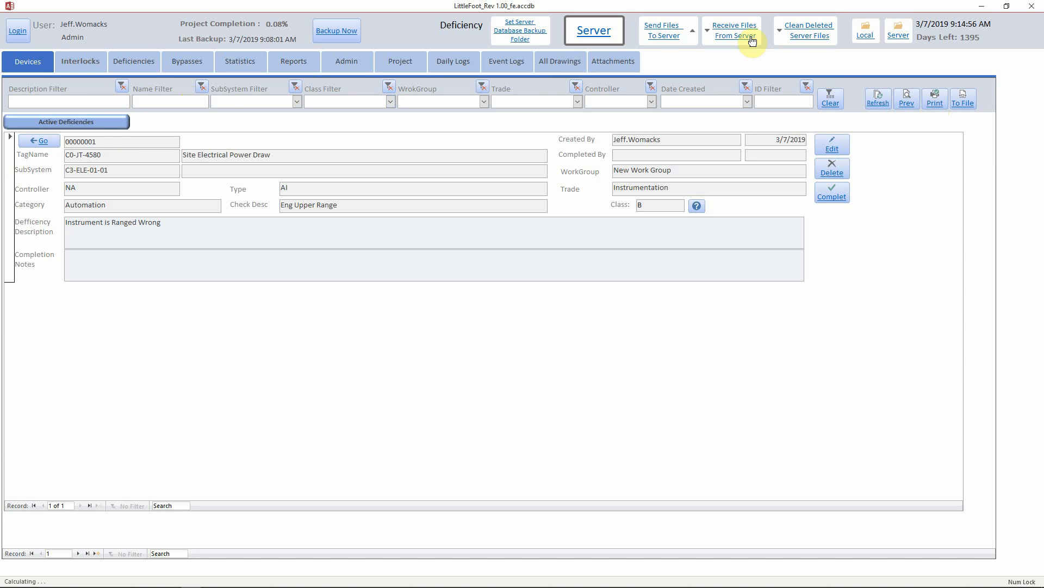
left_click(30, 61)
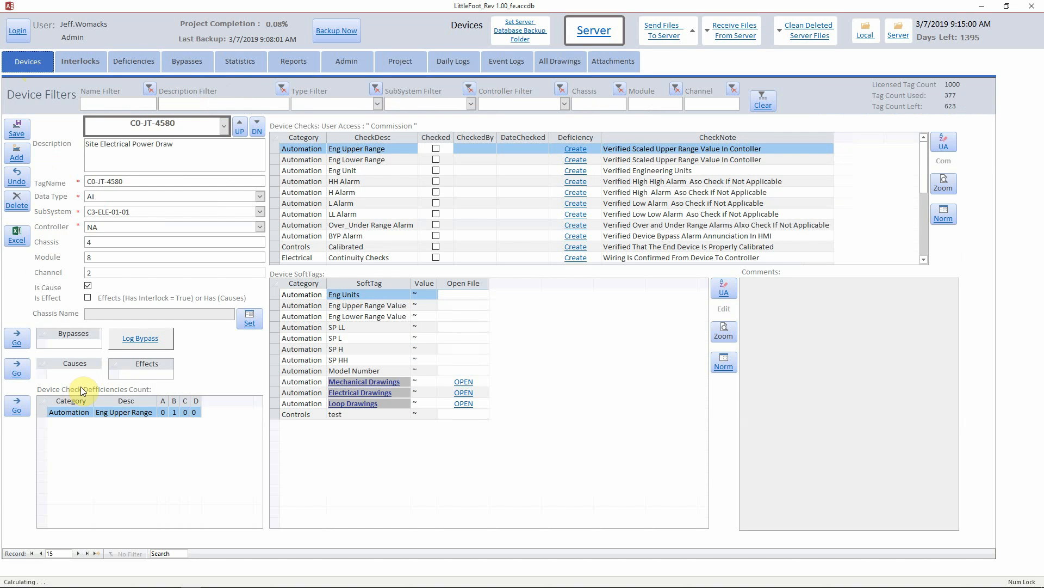
On device C0-XS-7073, save a Class B BYP Alarm deficiency: CSU, Programming - HMI, 'Bypass Alarm Not Working'.
left_click(224, 125)
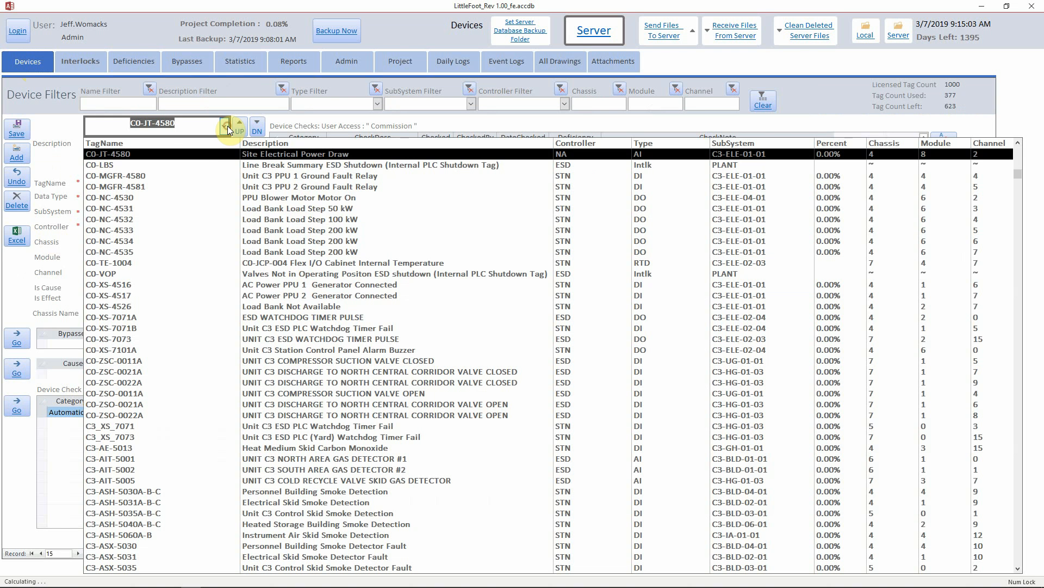
left_click(150, 335)
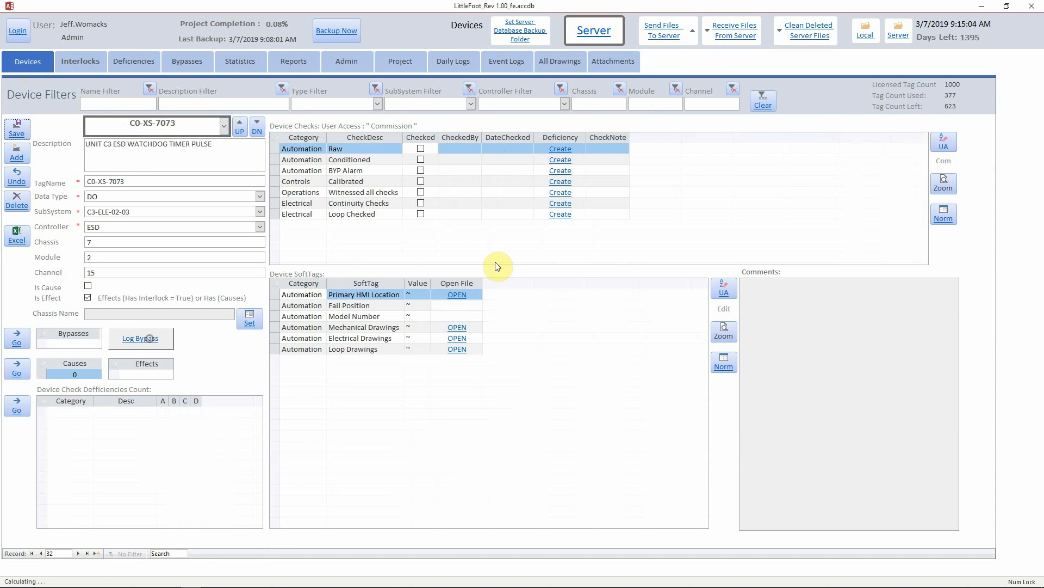
left_click(557, 173)
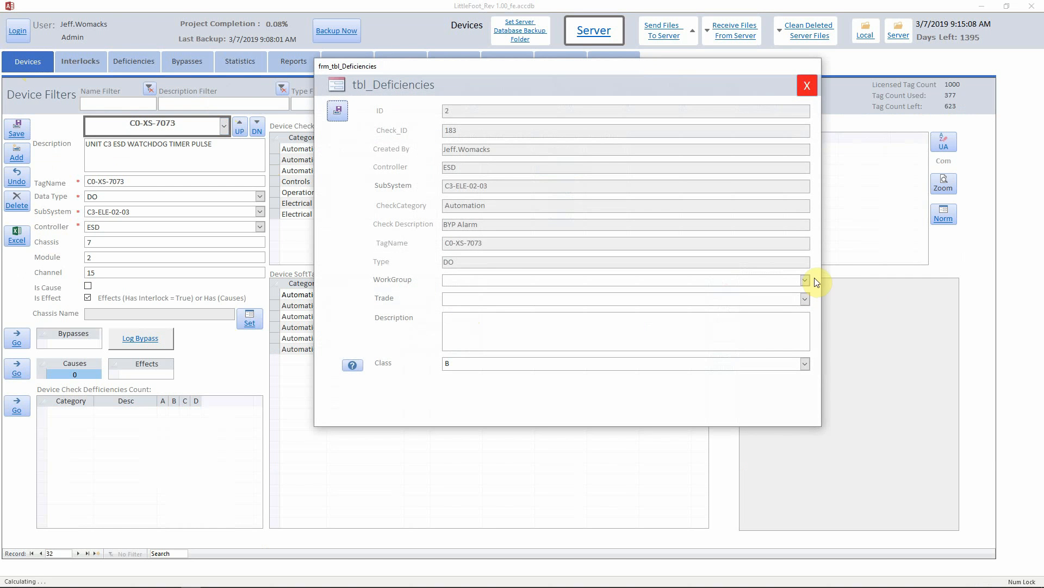
left_click(805, 279)
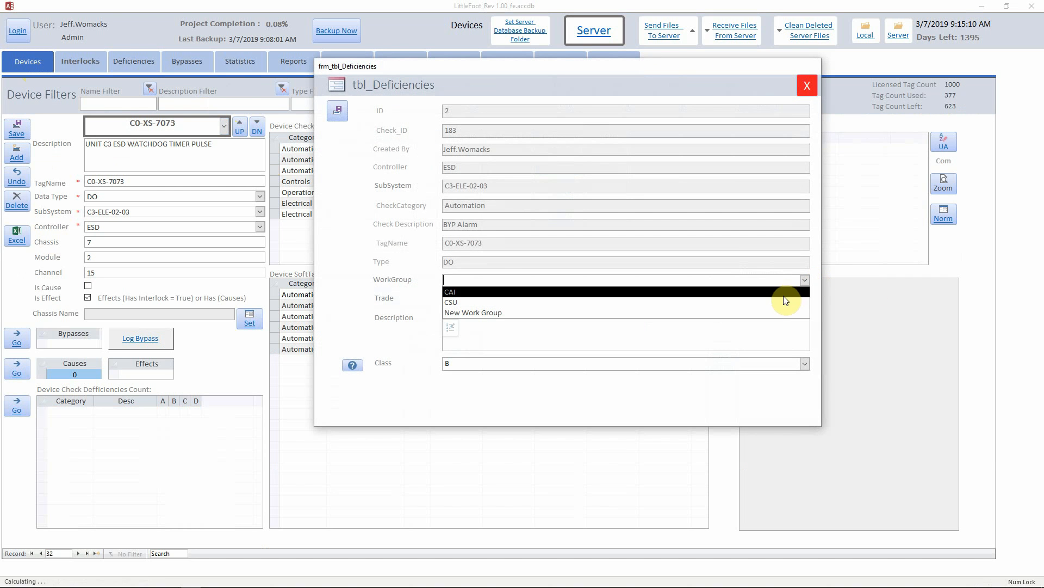
left_click(784, 302)
left_click(805, 298)
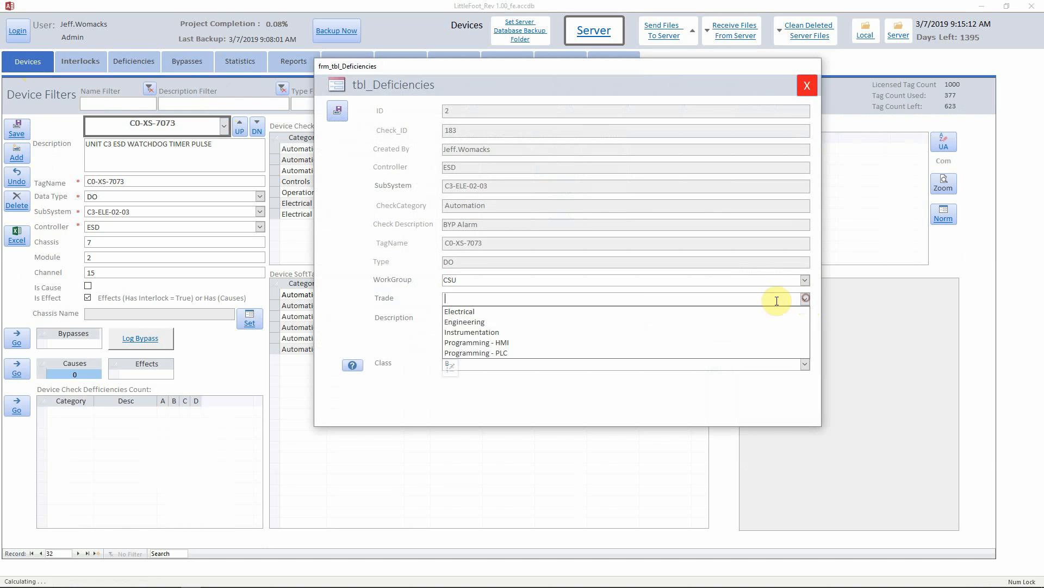
left_click(729, 342)
left_click(505, 336)
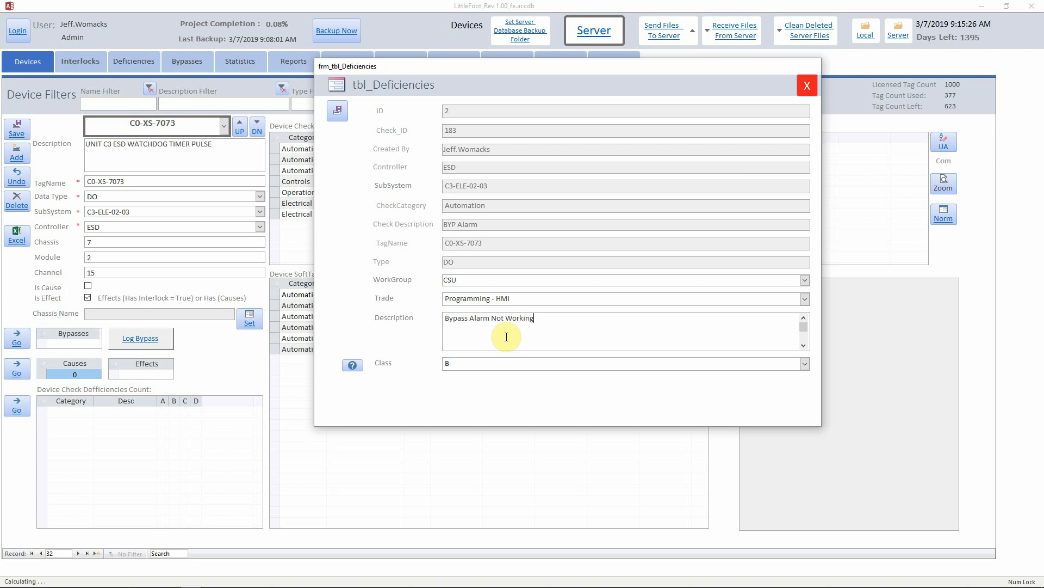
left_click(334, 111)
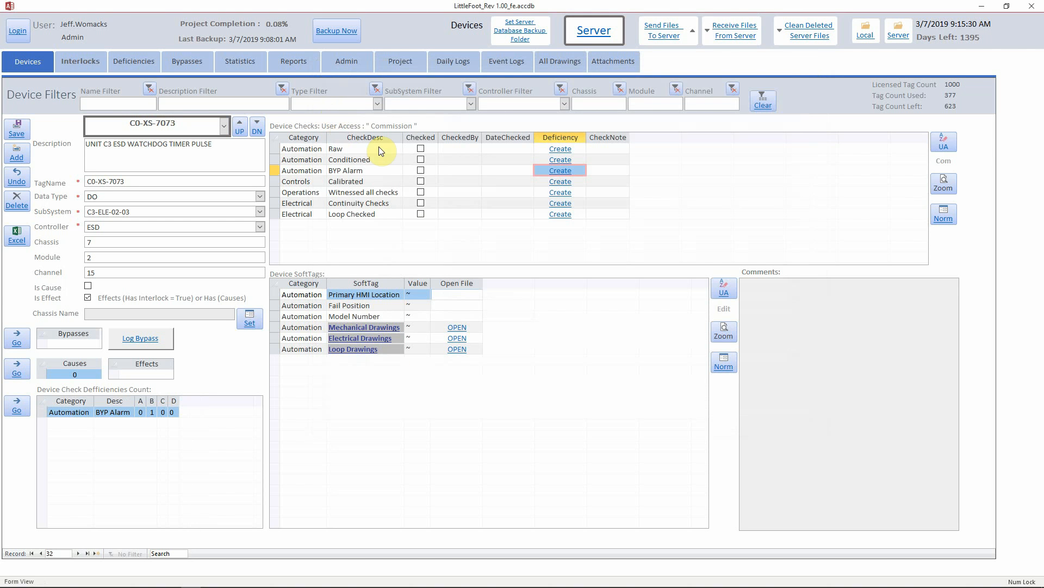
Filter all deficiencies by 'bypass' and preview the Device_Deficiencies report for deficiency 00000002.
left_click(134, 62)
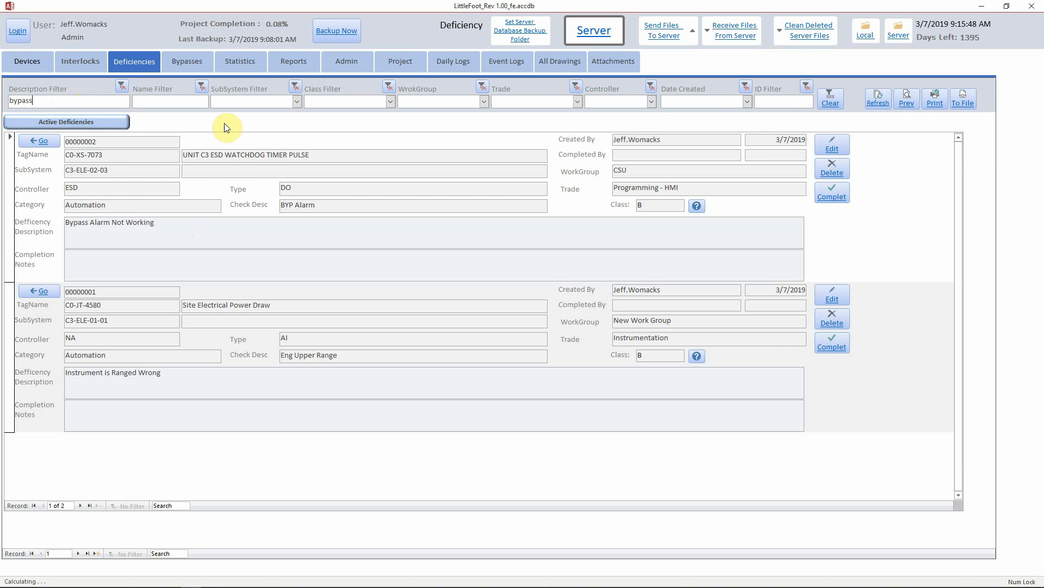
left_click(878, 98)
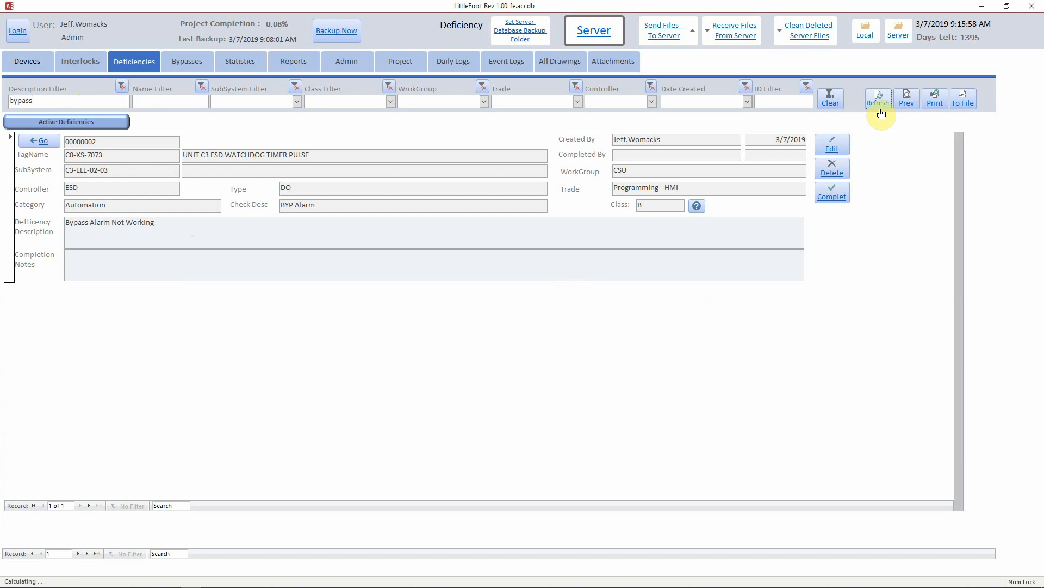
left_click(909, 102)
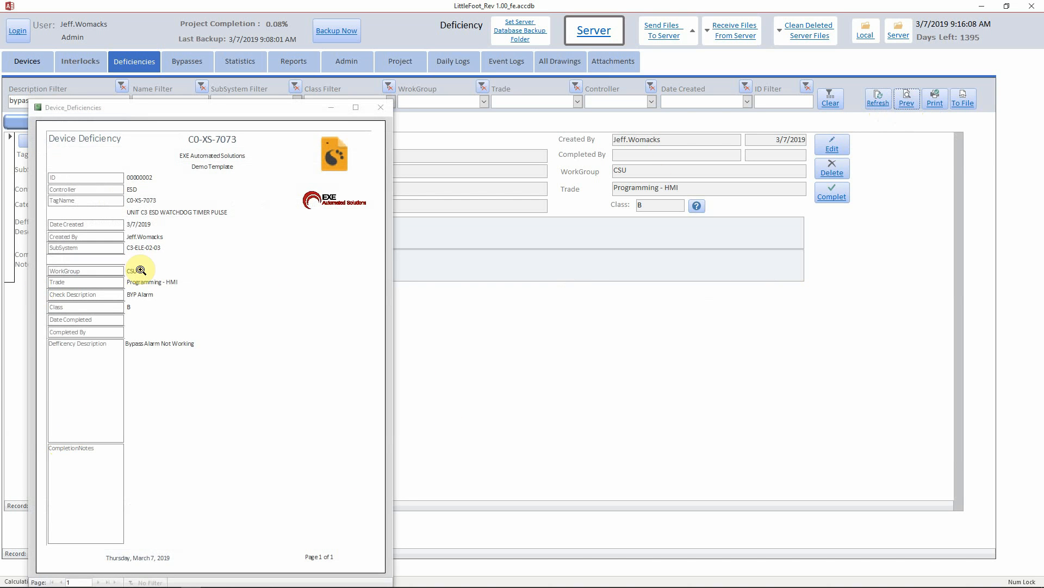
Close the Device_Deficiencies preview and go back to the C0-XS-7073 Devices form.
left_click(381, 107)
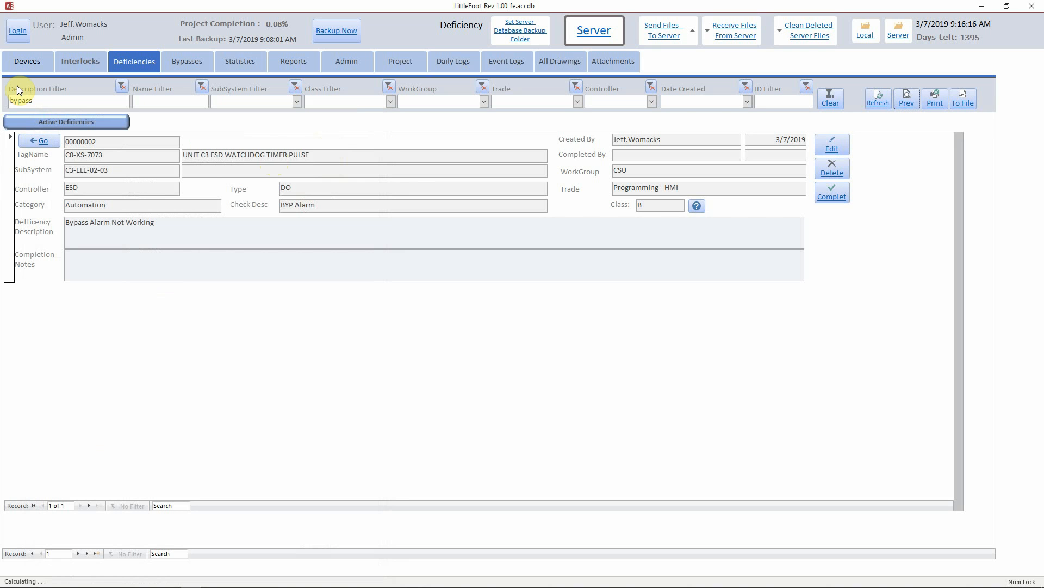
left_click(26, 65)
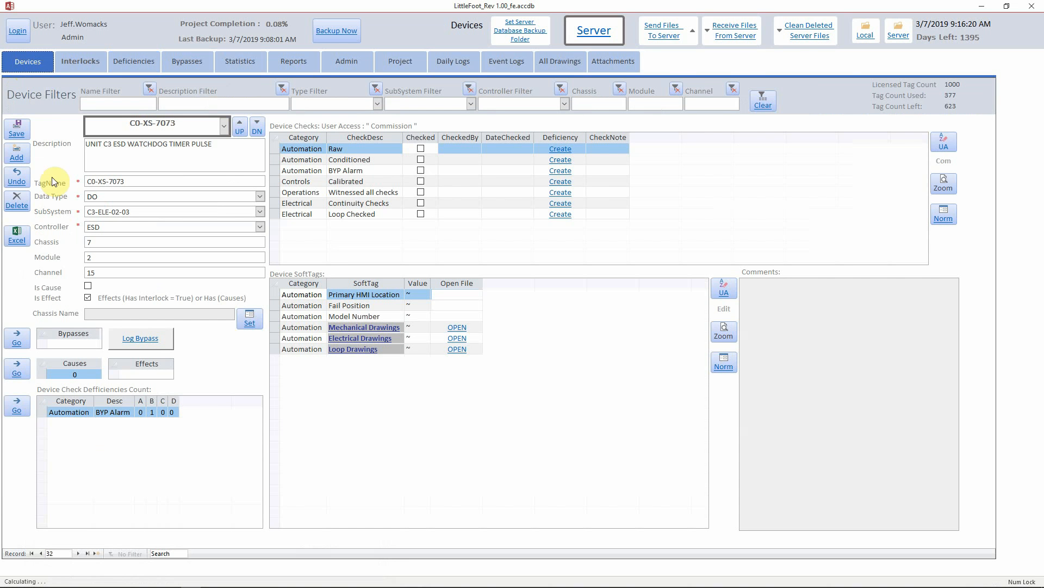
Export deficiencies created 3/7/2019 to Excel and select the Active Deficiencies file in Excel Exports.
left_click(18, 238)
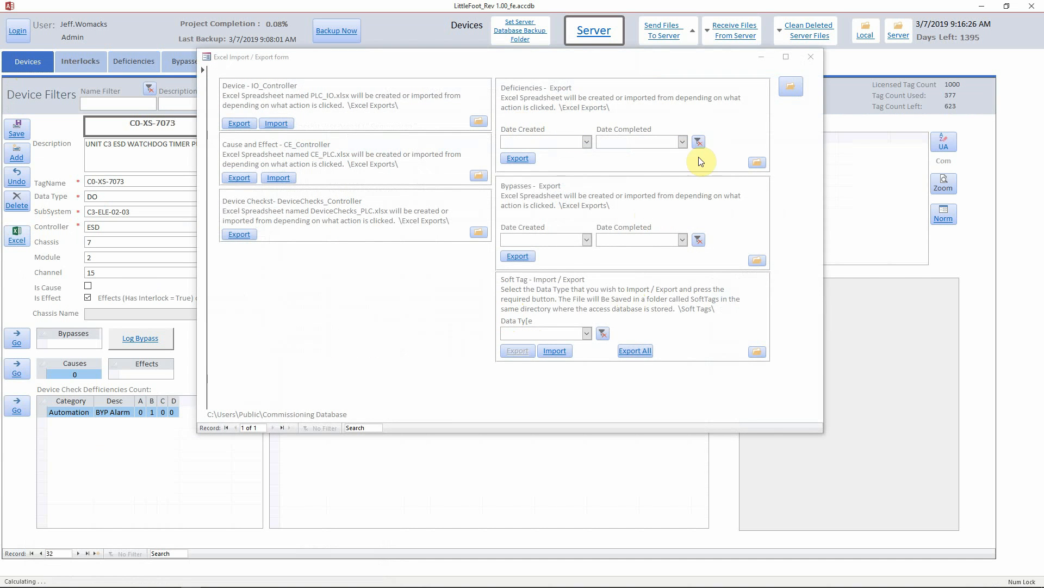
left_click(587, 142)
left_click(585, 154)
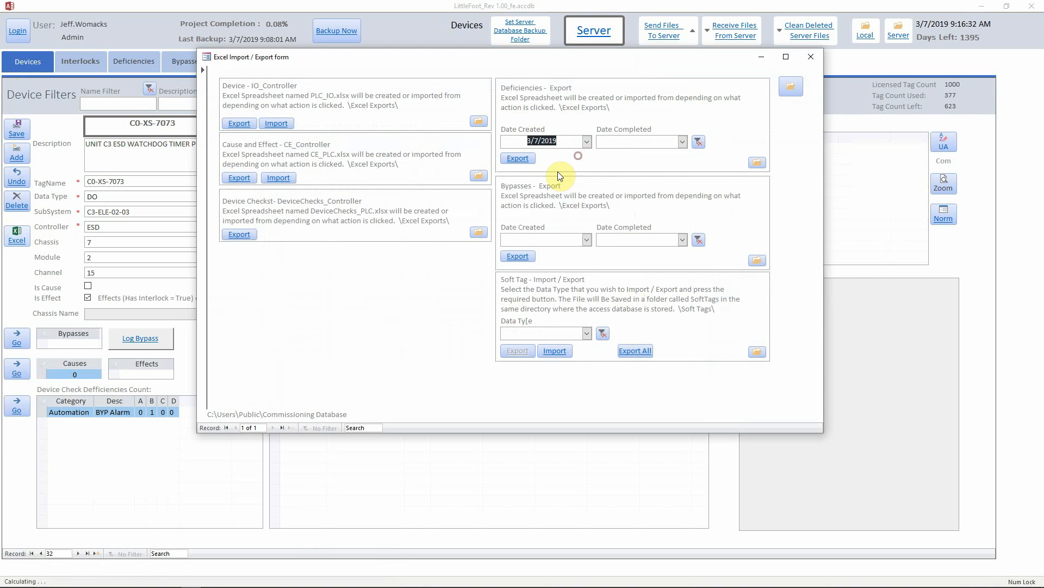
left_click(523, 159)
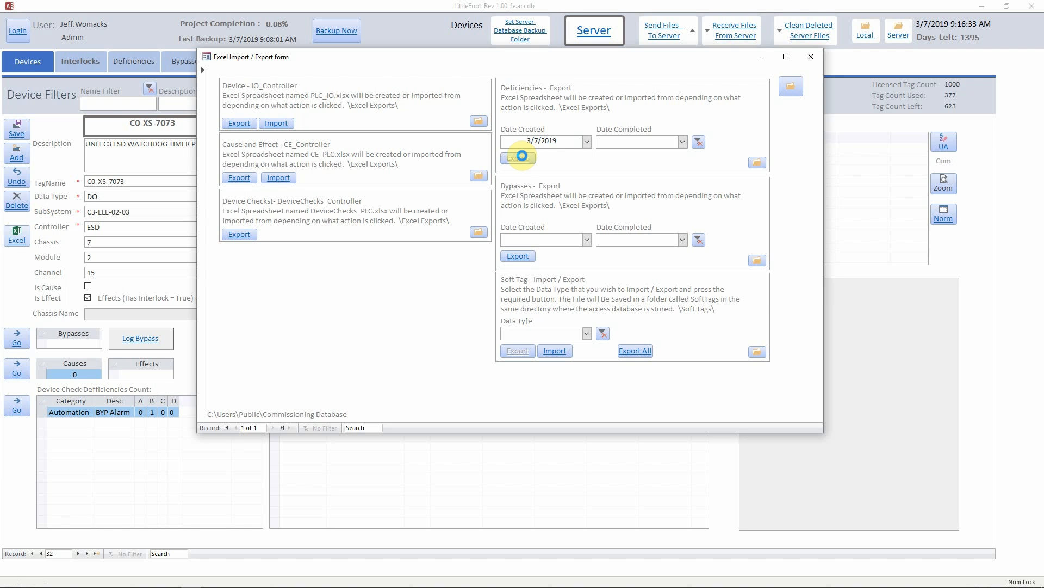
left_click(757, 163)
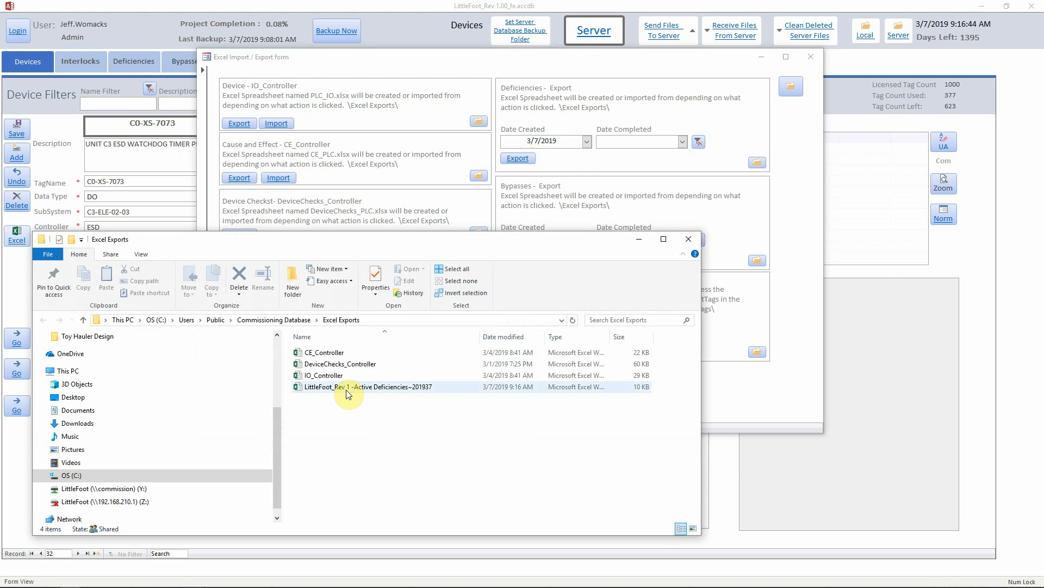
left_click(420, 387)
Open the Active Deficiencies workbook in Excel and narrow the Deficiency Desc column K.
double_click(419, 390)
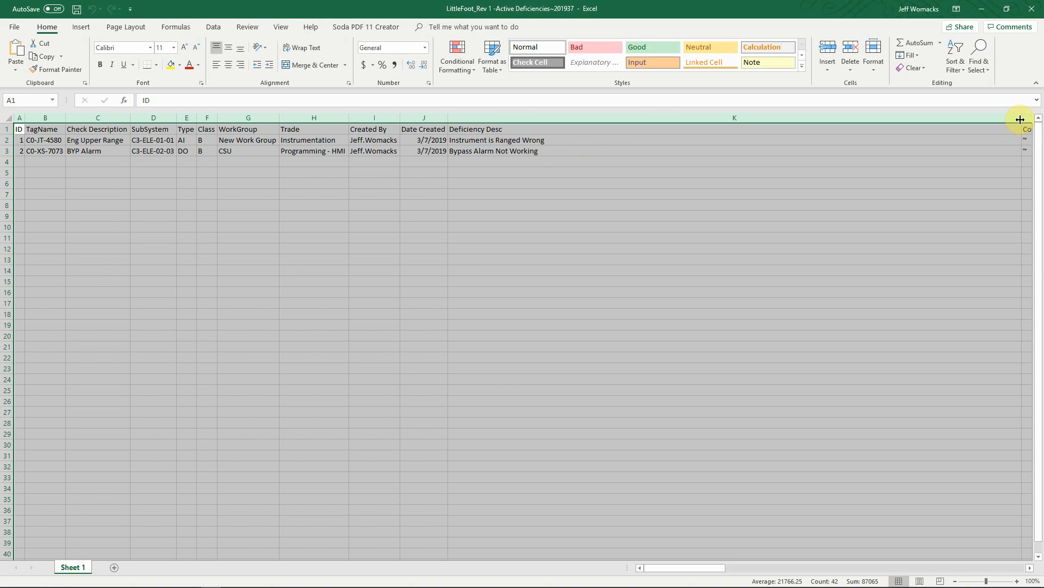
left_click_drag(1022, 119, 596, 130)
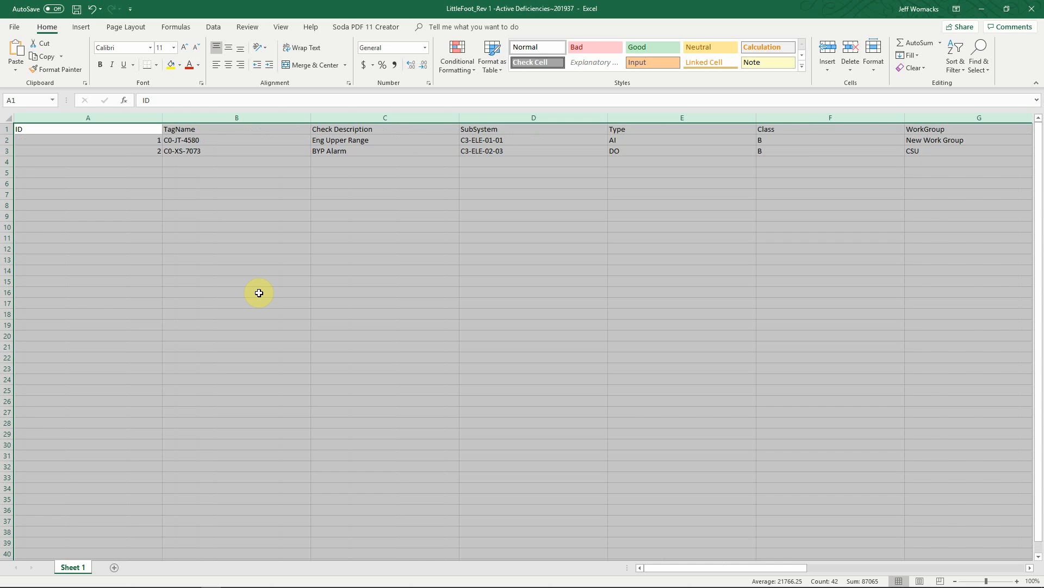
key("ctrl+z")
left_click(207, 313)
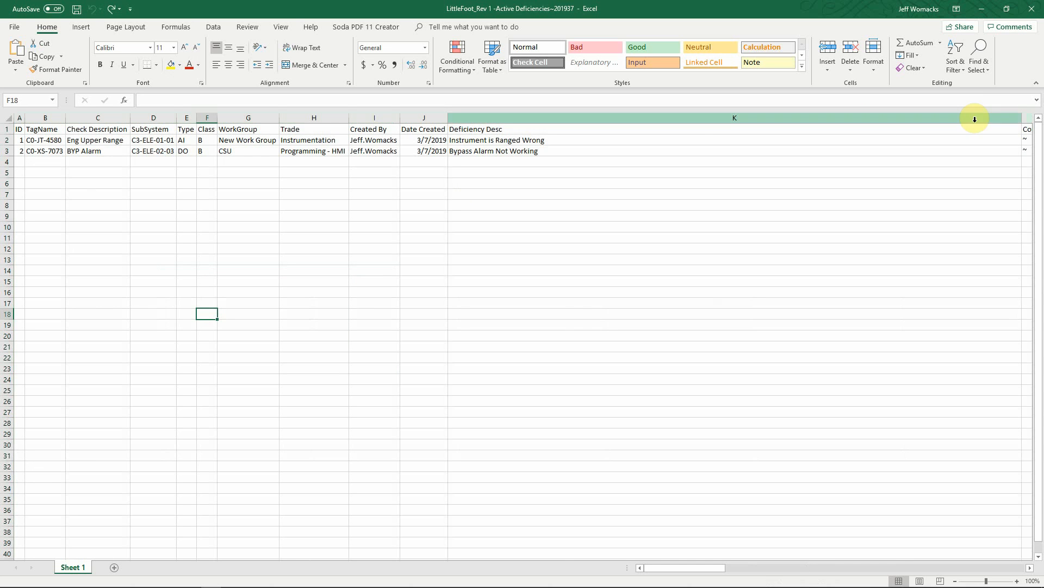
left_click_drag(1023, 119, 576, 128)
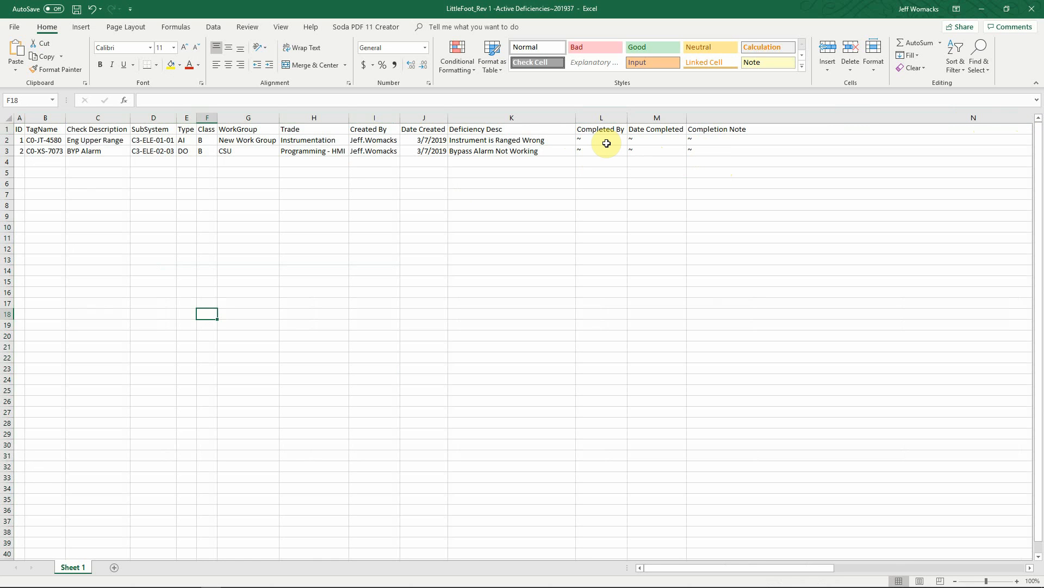
Close the workbook without saving and close the Excel Exports folder.
left_click(1032, 9)
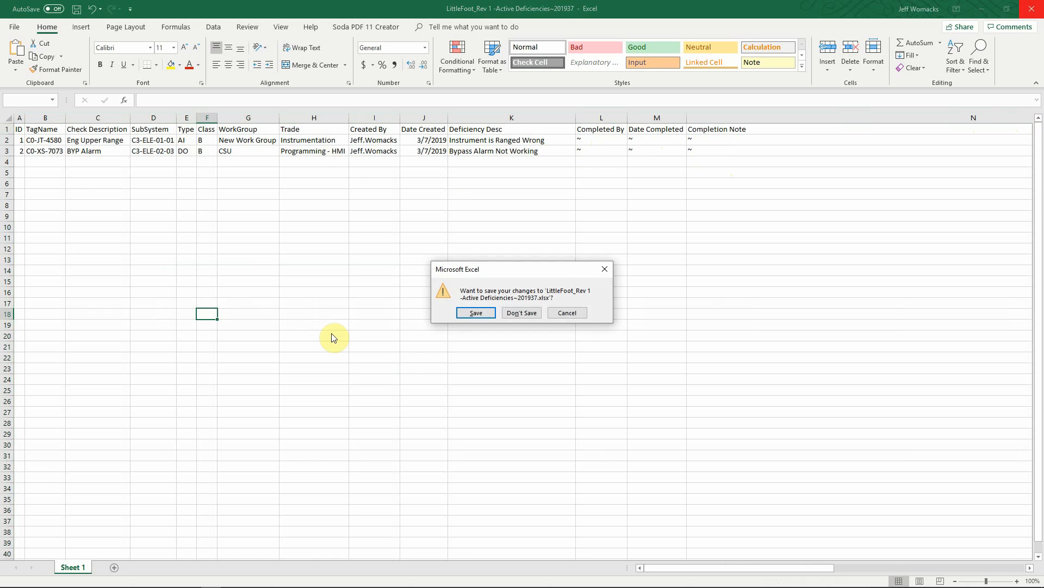
left_click(519, 314)
left_click(689, 239)
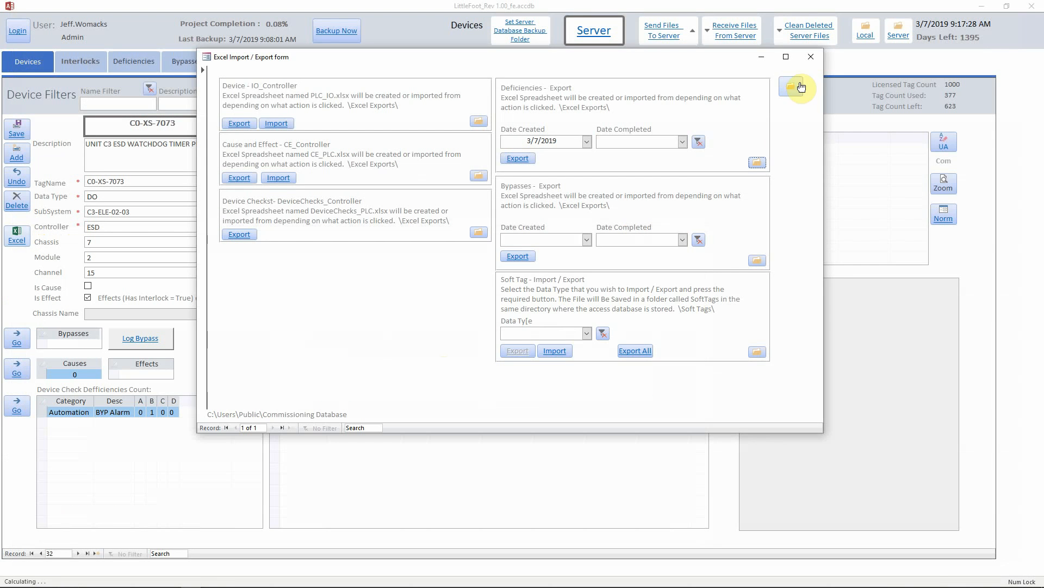
Close the Import/Export form and save a C0-XS-7073 bypass described 'Installed software bypass'.
left_click(811, 56)
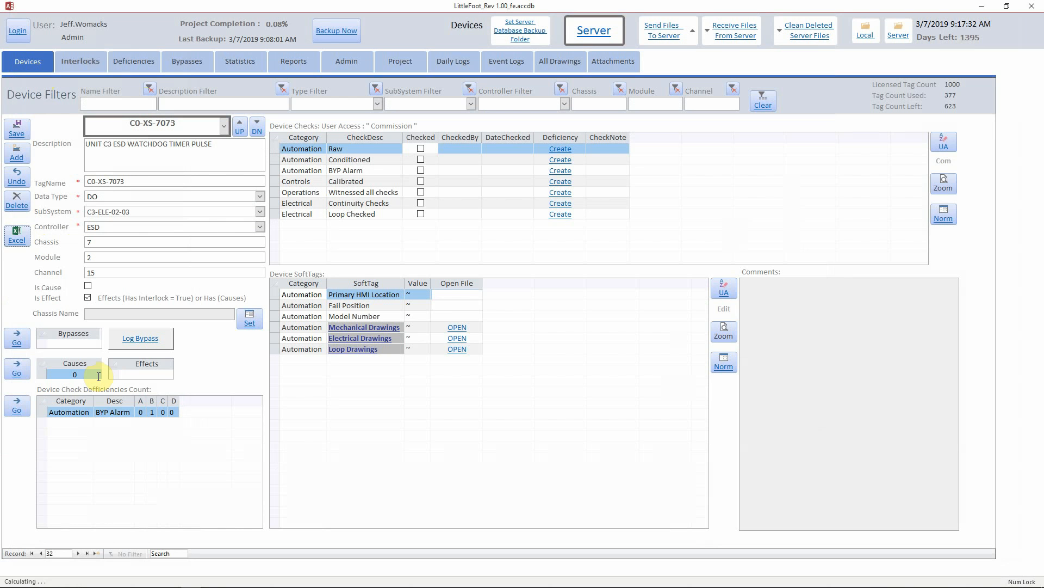
left_click(152, 345)
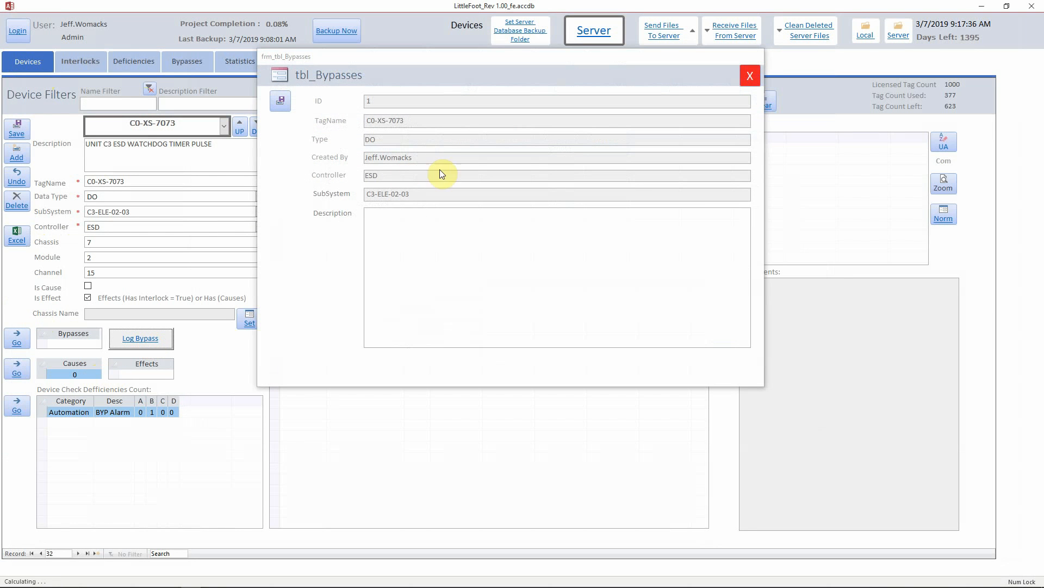
left_click(425, 227)
type("B")
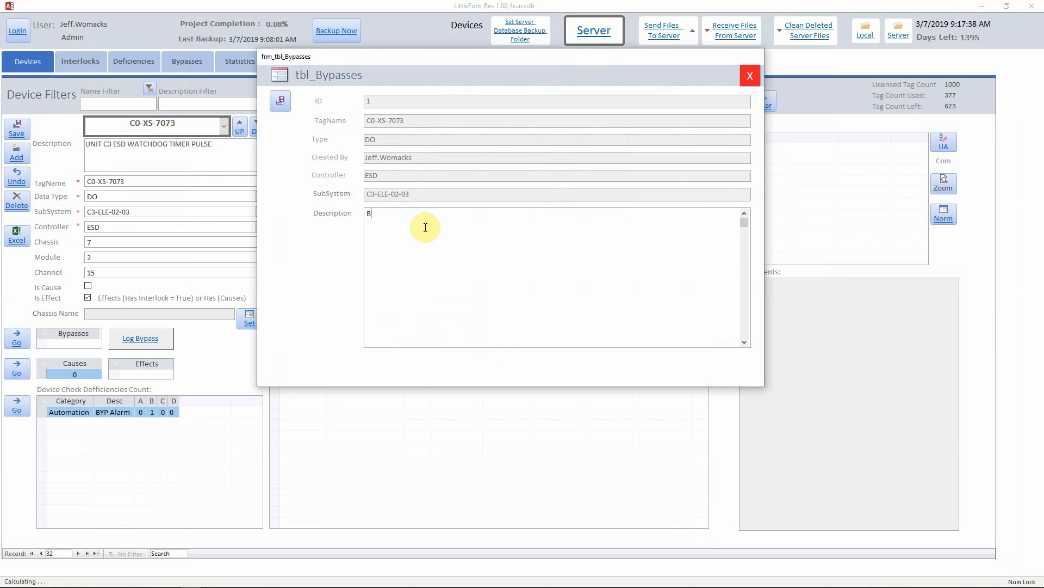
type("ypa")
type("Installed sof")
type("tware bypa")
left_click(281, 103)
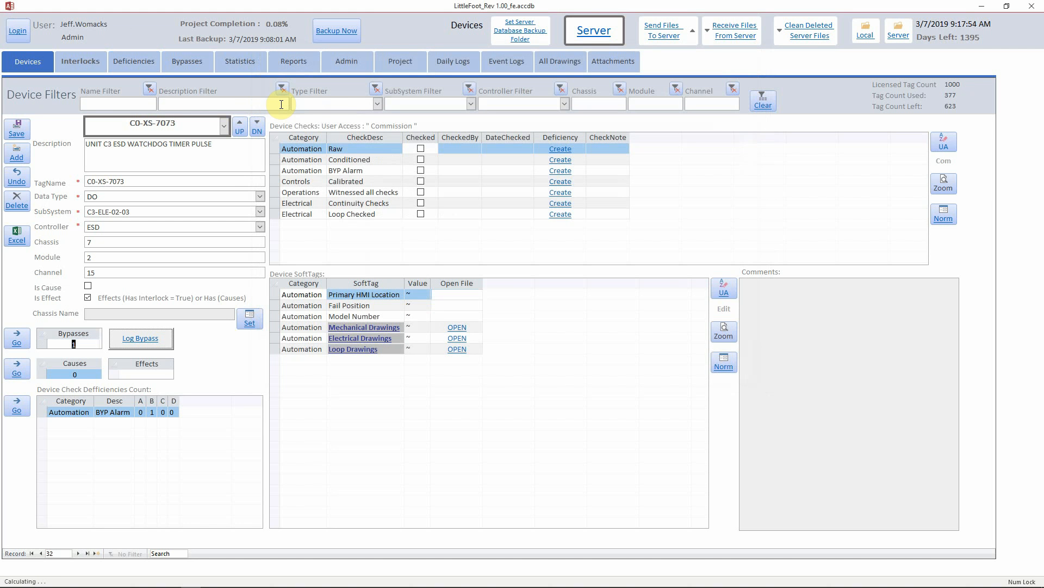
Show C0-XS-7073's bypass records with the name filter cleared and no SubSystem filter applied.
left_click(21, 338)
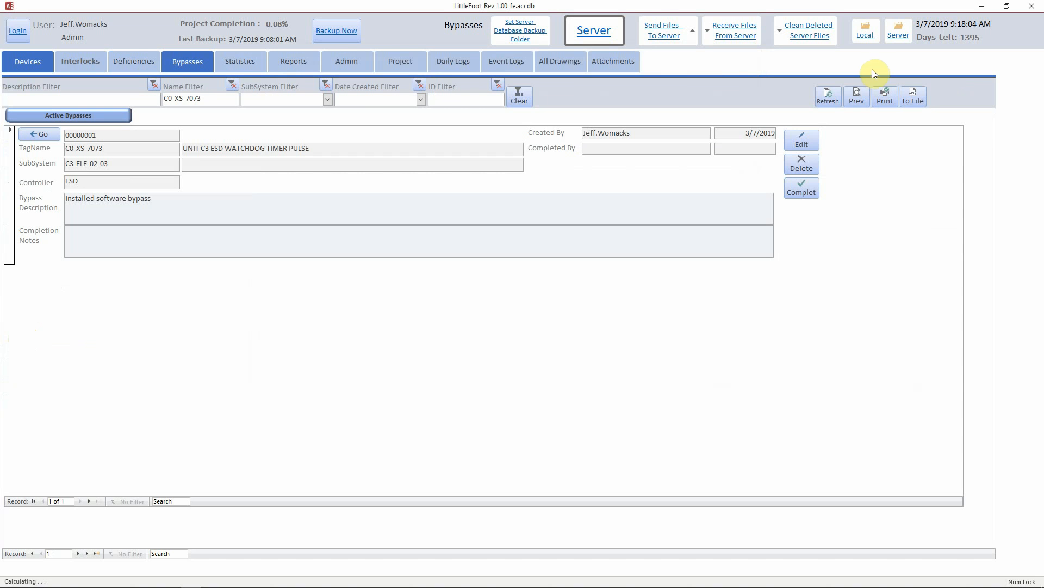
left_click(232, 84)
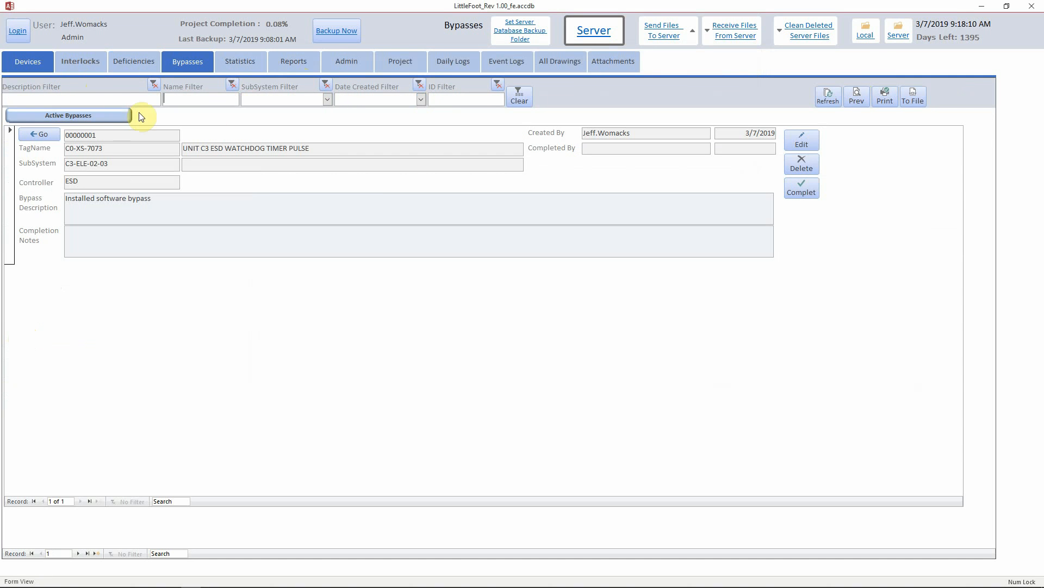
left_click(328, 99)
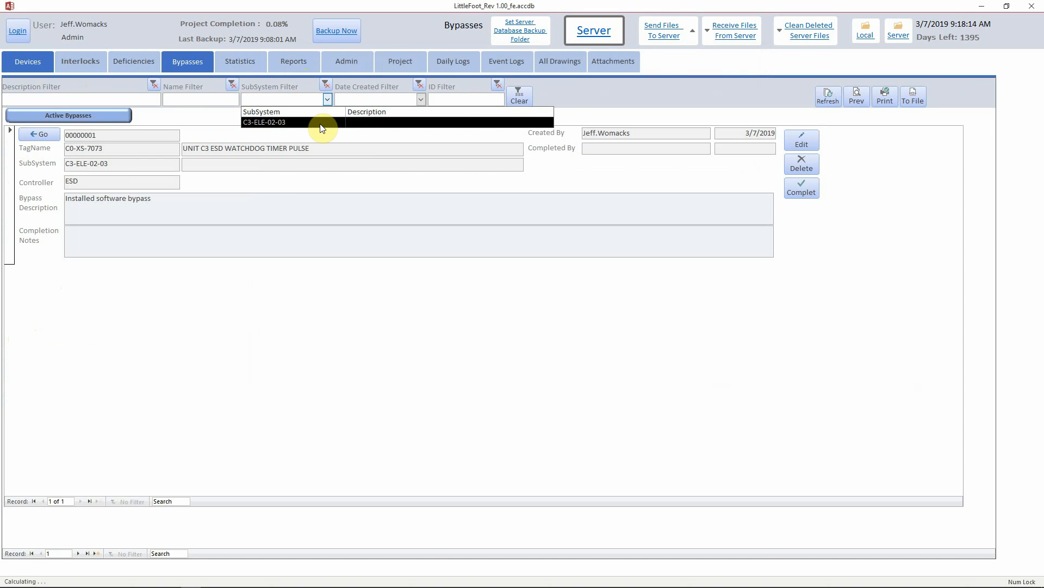
left_click(469, 99)
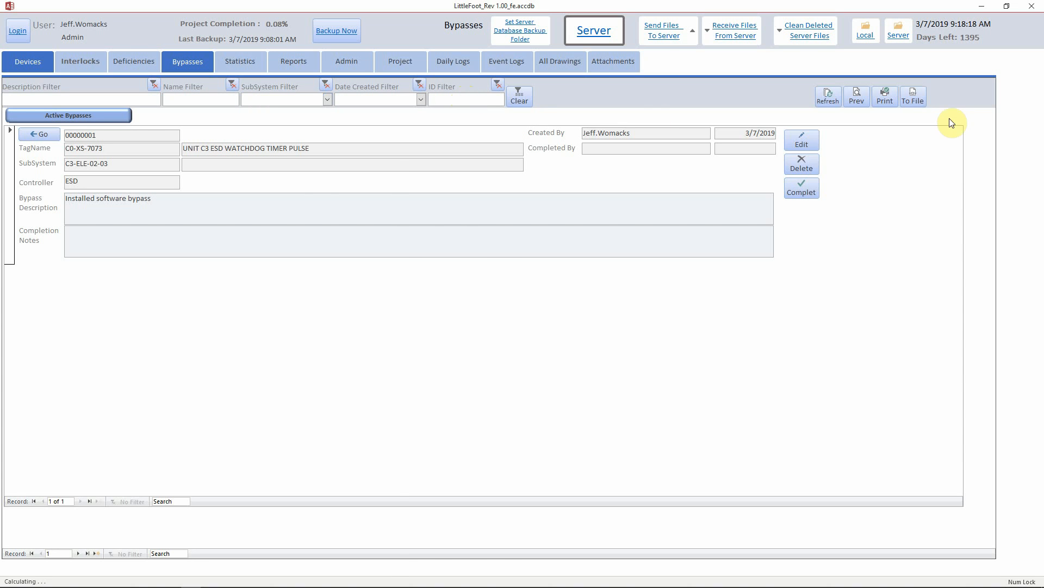
Preview the Device_Bypasses report, close it, and return to the C0-XS-7073 Devices form.
left_click(857, 99)
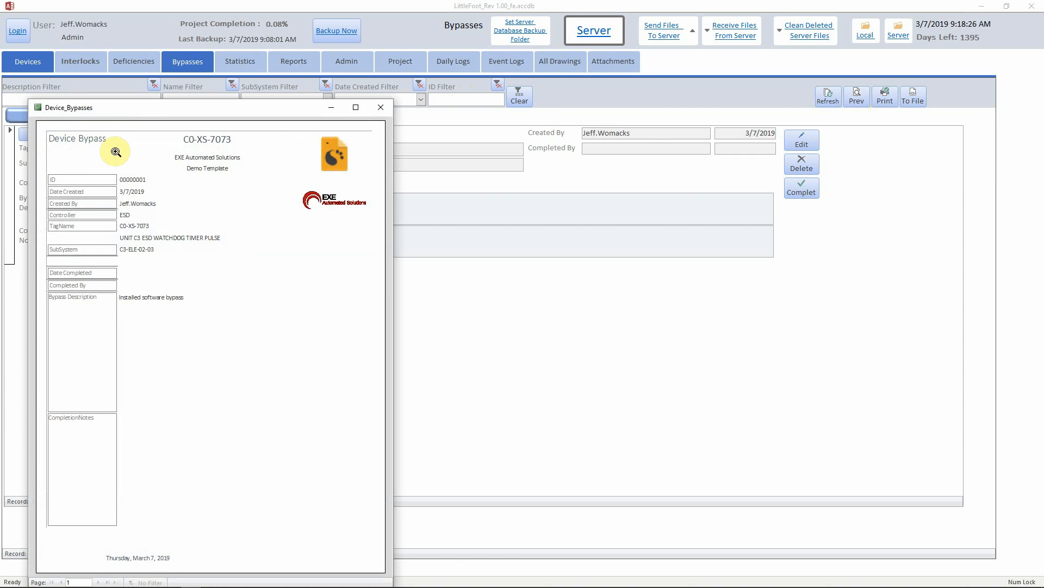
left_click(383, 107)
left_click(36, 65)
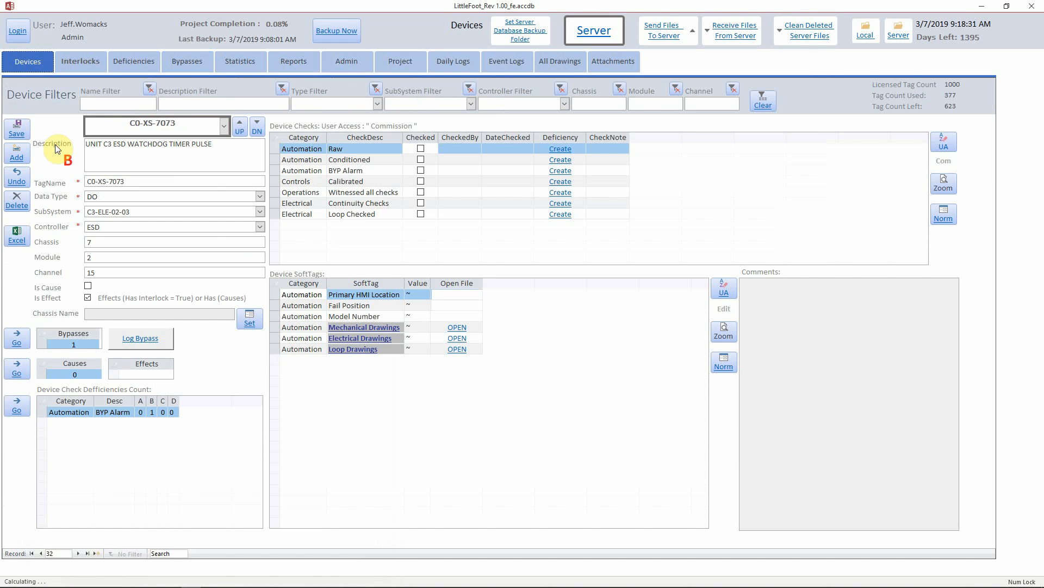
Export bypasses created 3/7/2019 to Excel and open the folder holding the Active Bypasses file.
left_click(17, 235)
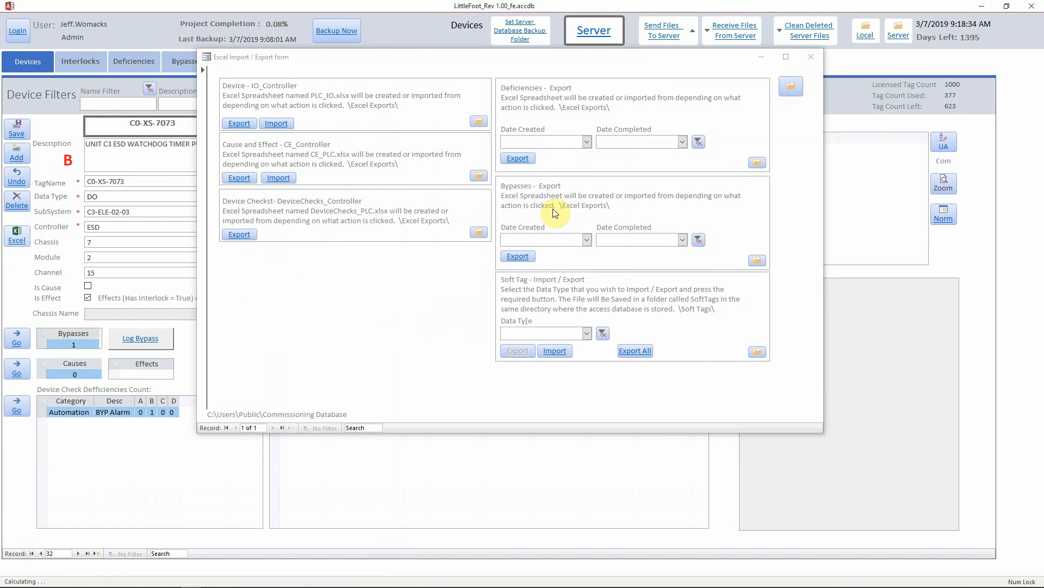
left_click(586, 240)
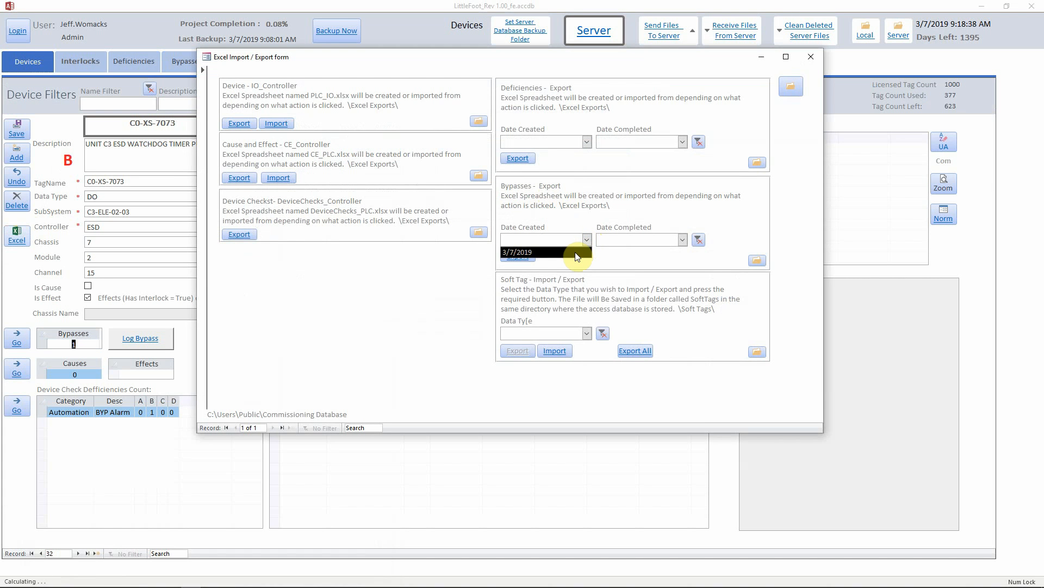
left_click(576, 252)
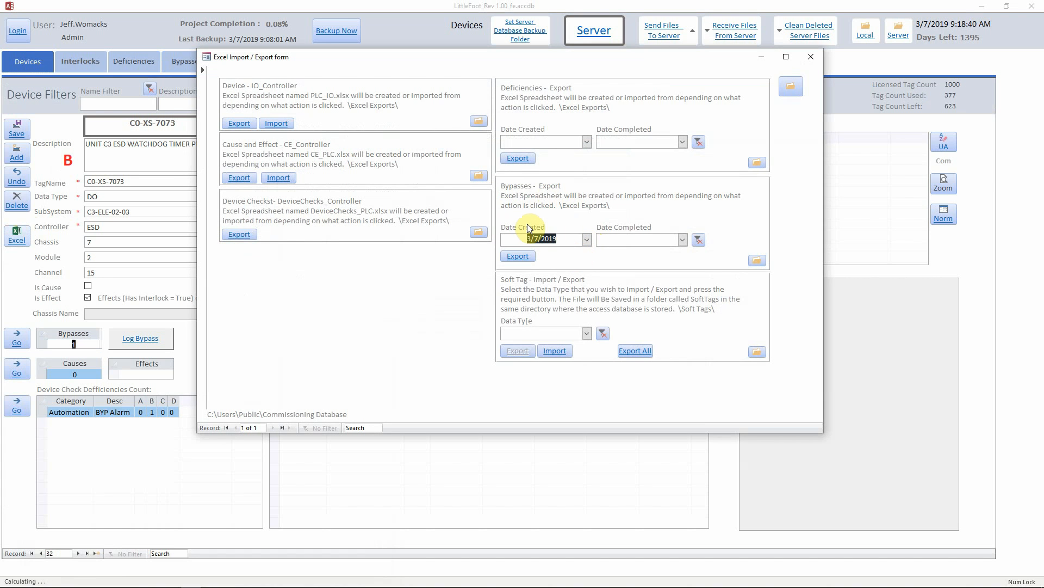
left_click(684, 240)
left_click(518, 257)
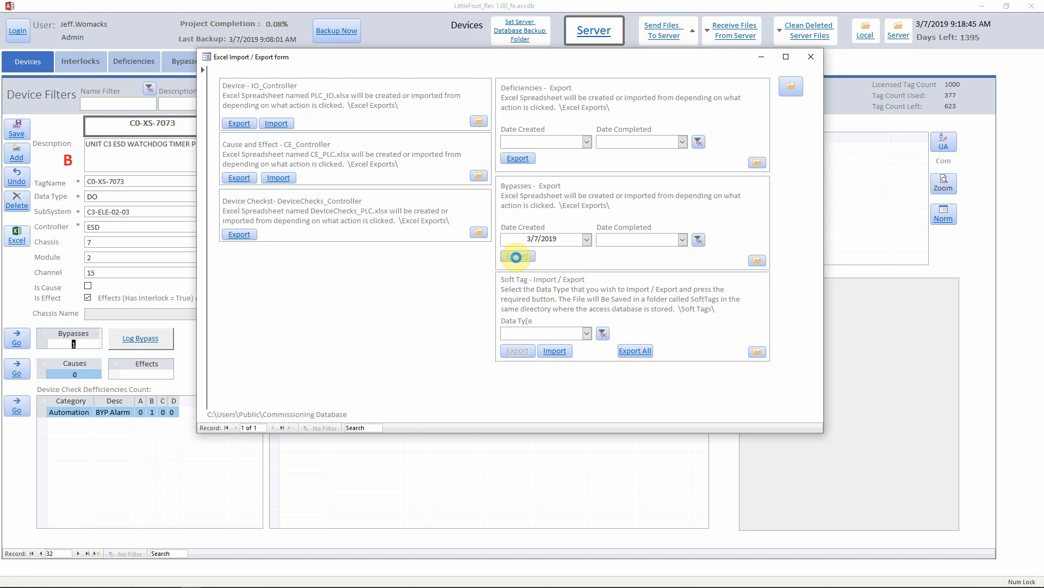
left_click(758, 262)
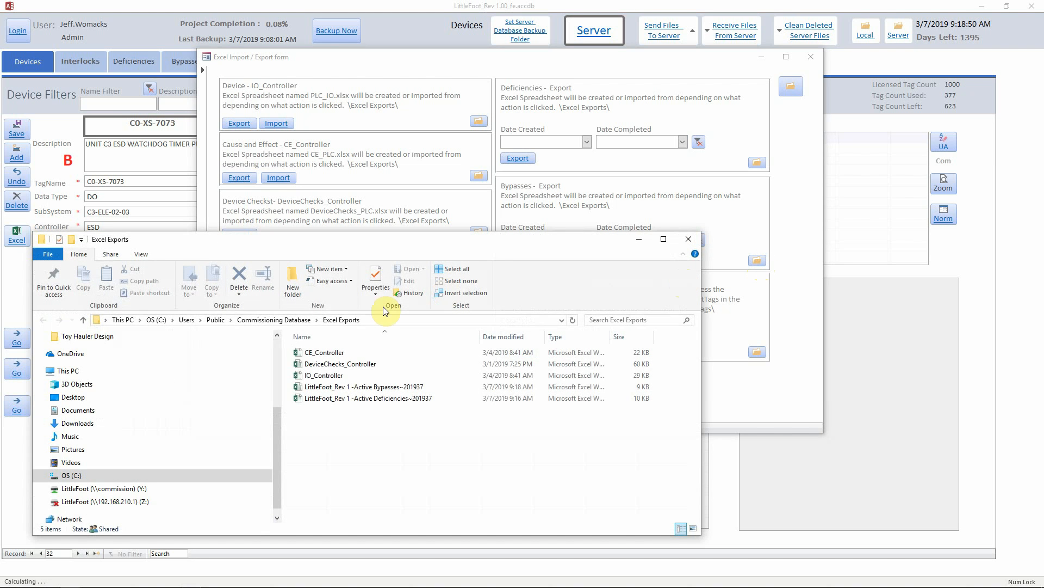
double_click(378, 387)
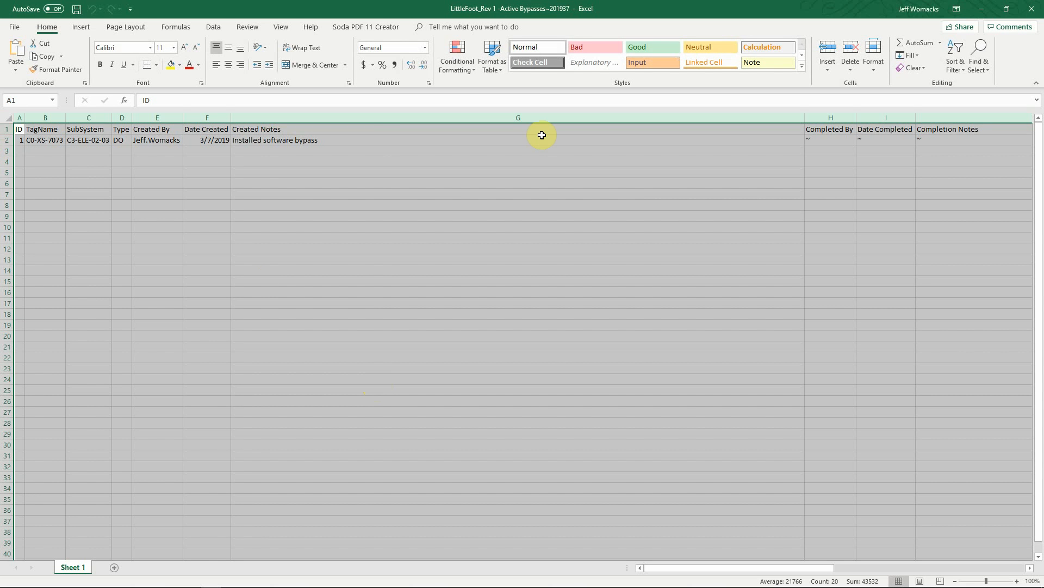
left_click(733, 196)
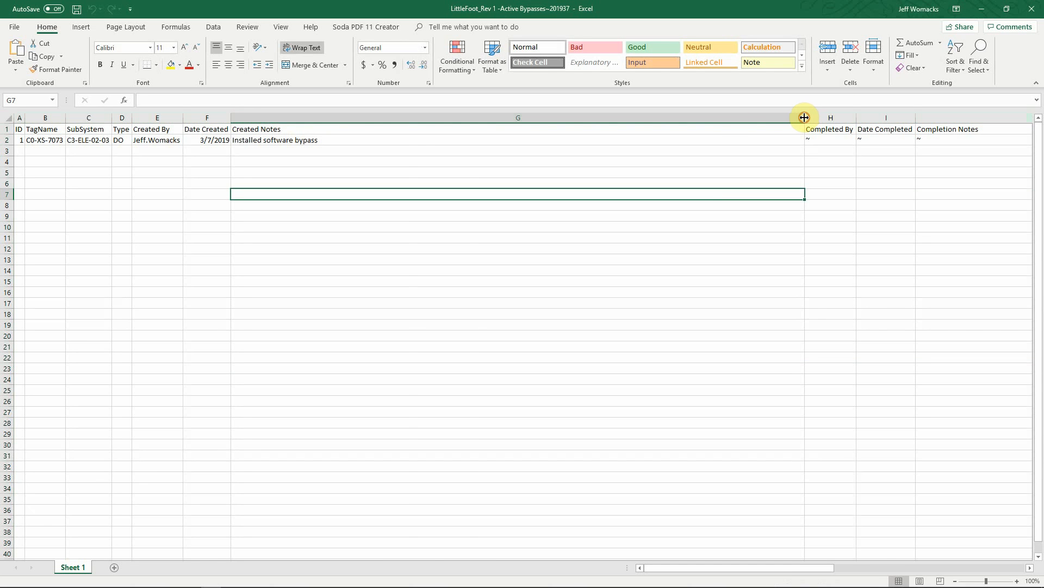
left_click_drag(804, 118, 357, 135)
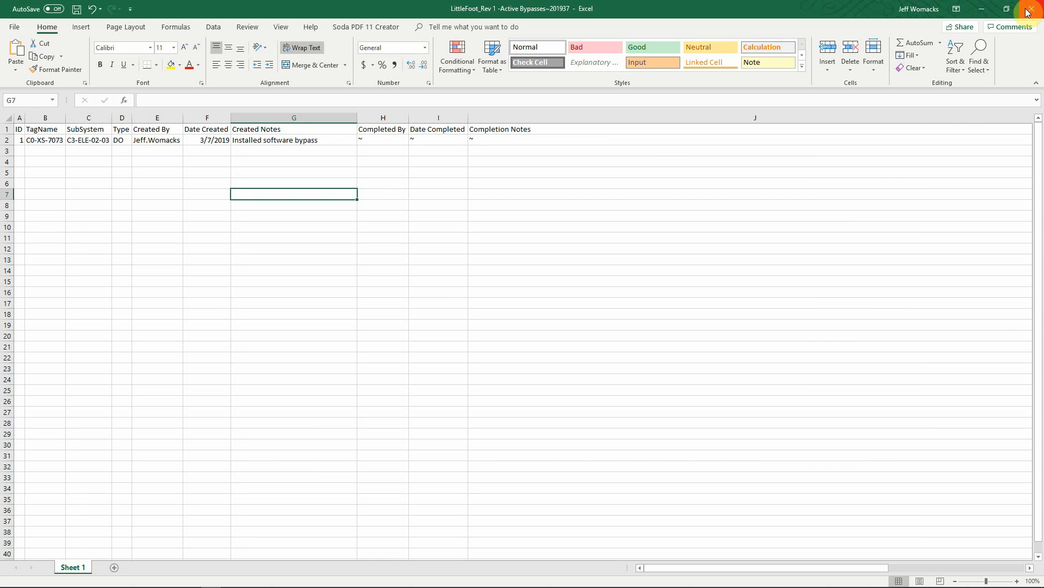
left_click(1037, 11)
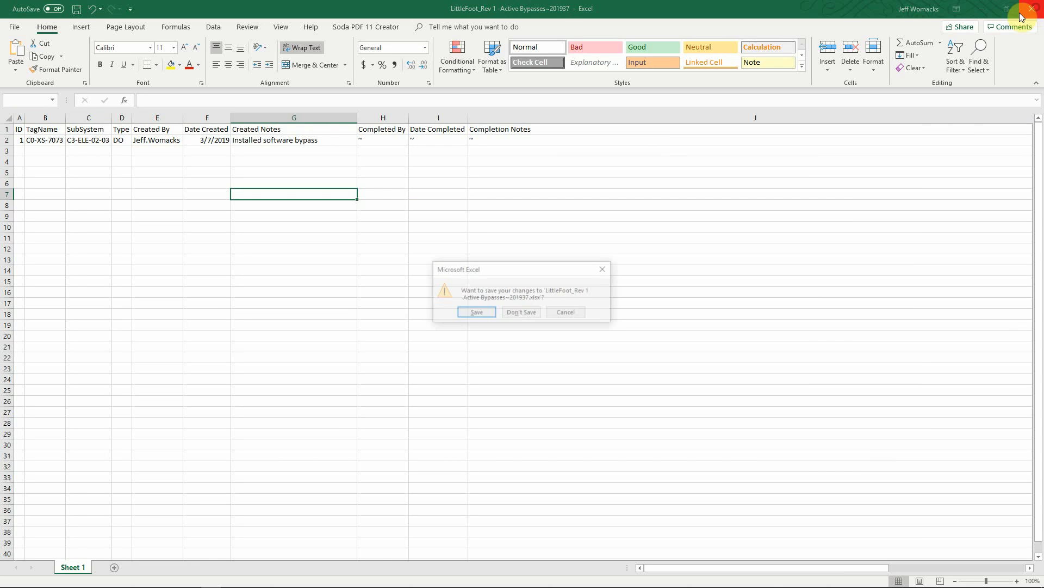
left_click(521, 314)
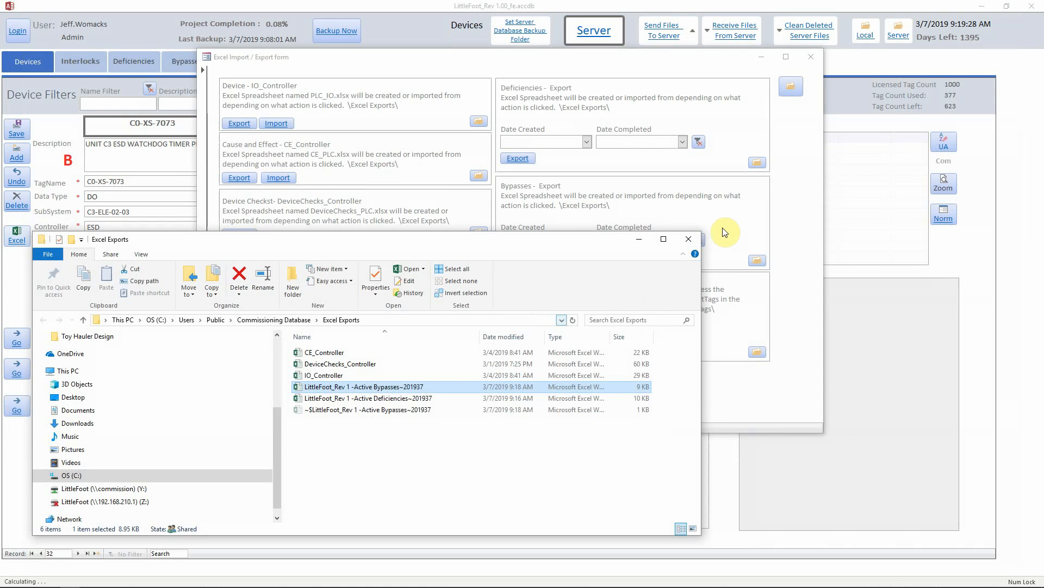
Close the export windows and open deficiency 00000002 for editing on the Deficiencies form.
left_click(688, 239)
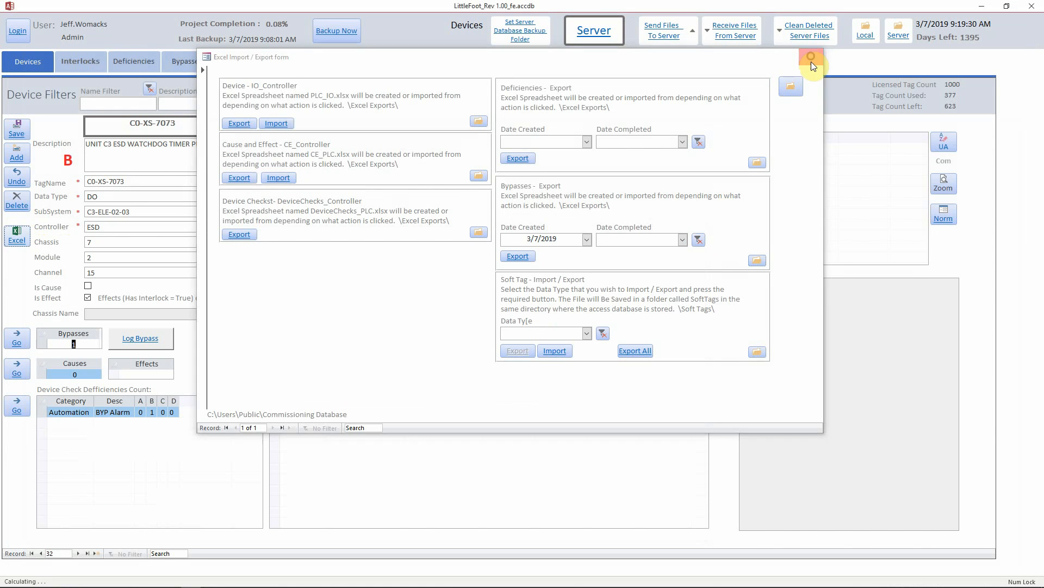
left_click(811, 56)
left_click(75, 61)
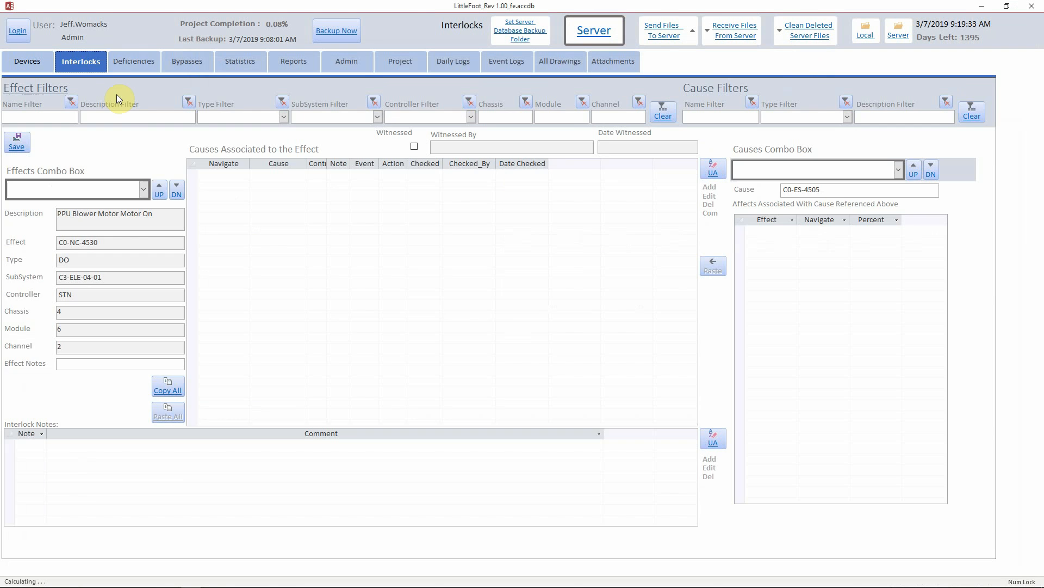
left_click(134, 61)
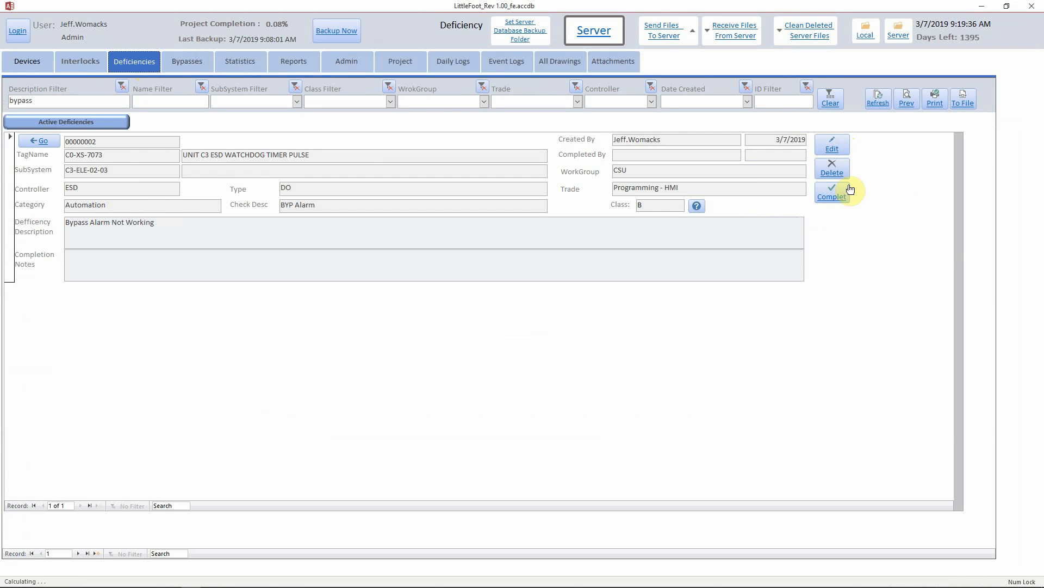
left_click(838, 147)
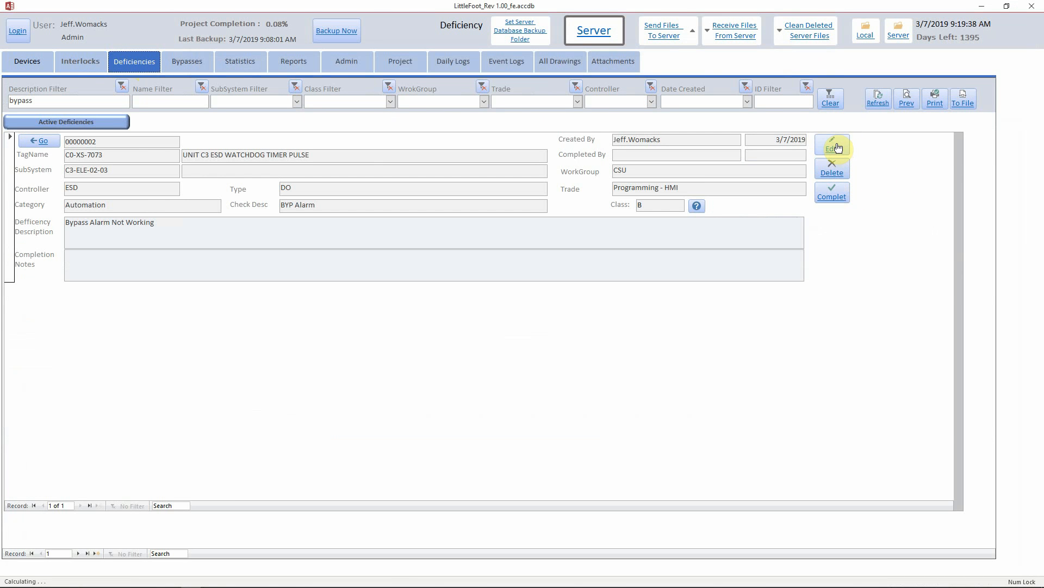